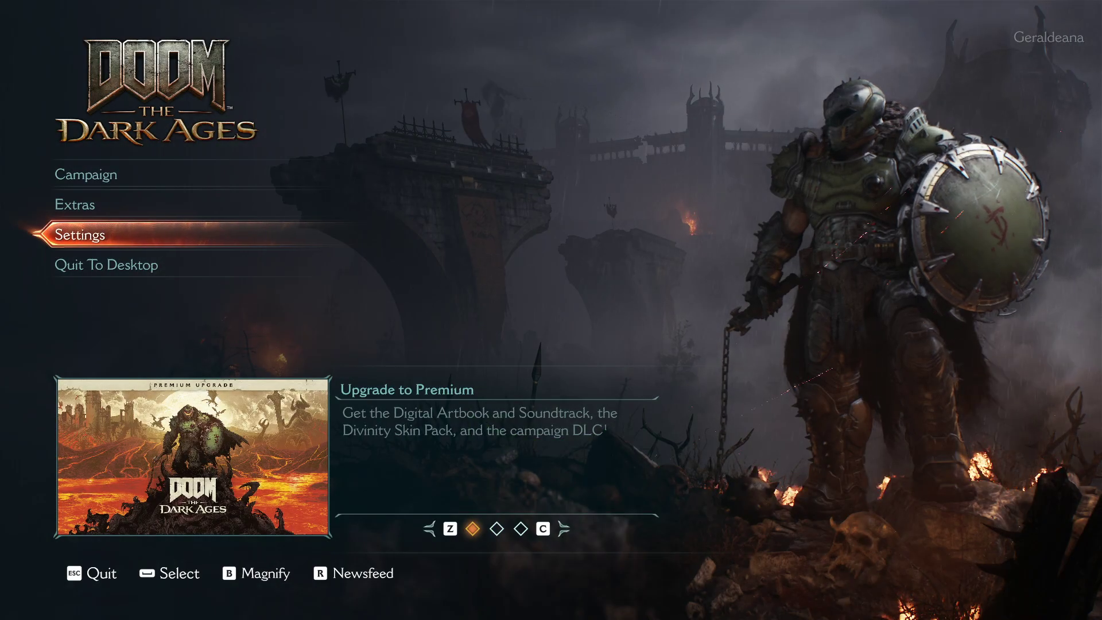
Open Settings from the main menu to reach the Video tab with its Display options.
key("space")
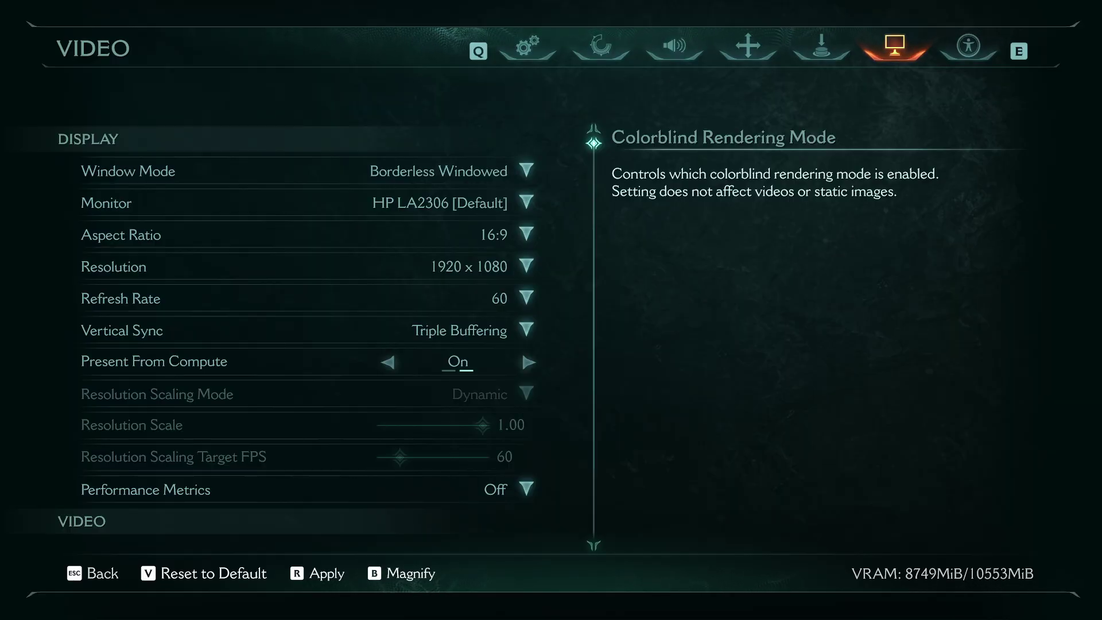
key("Down")
key("space")
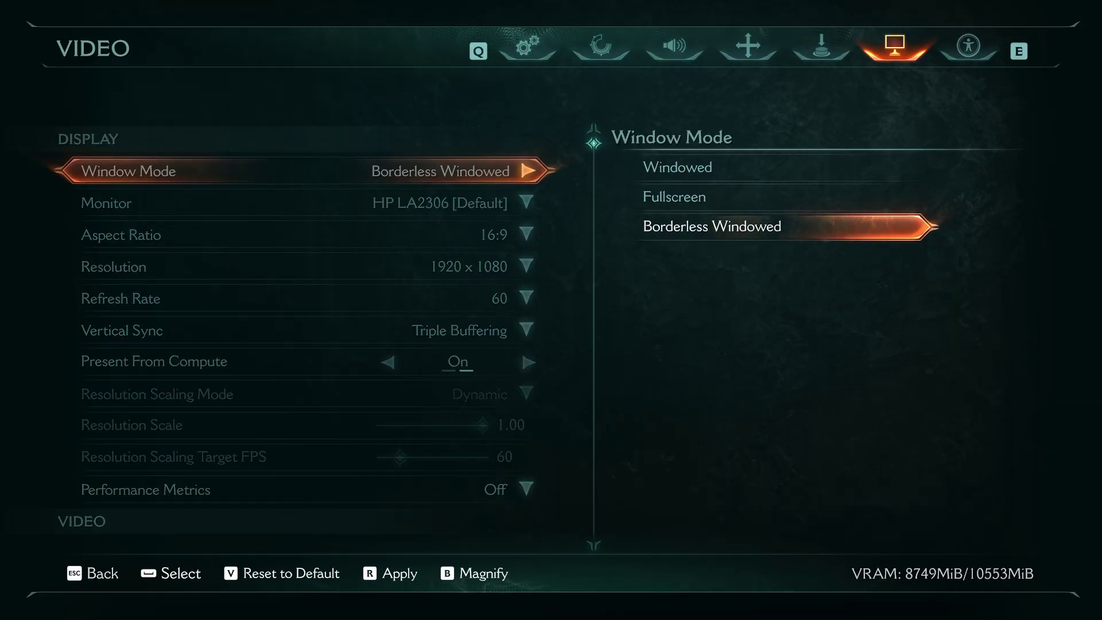
key("Up")
key("Down")
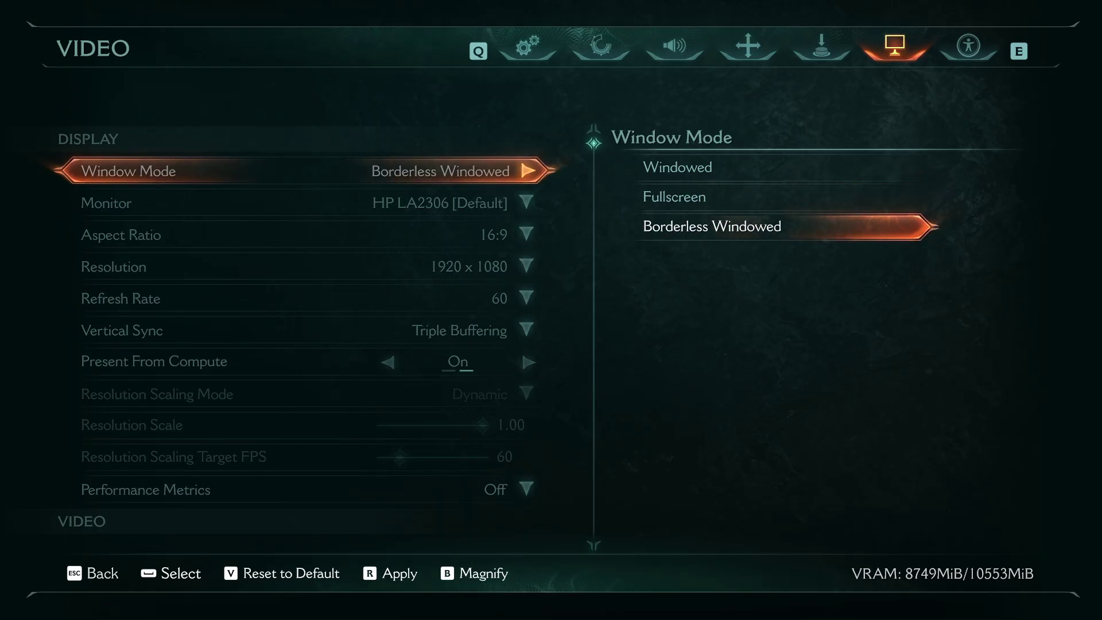
key("space")
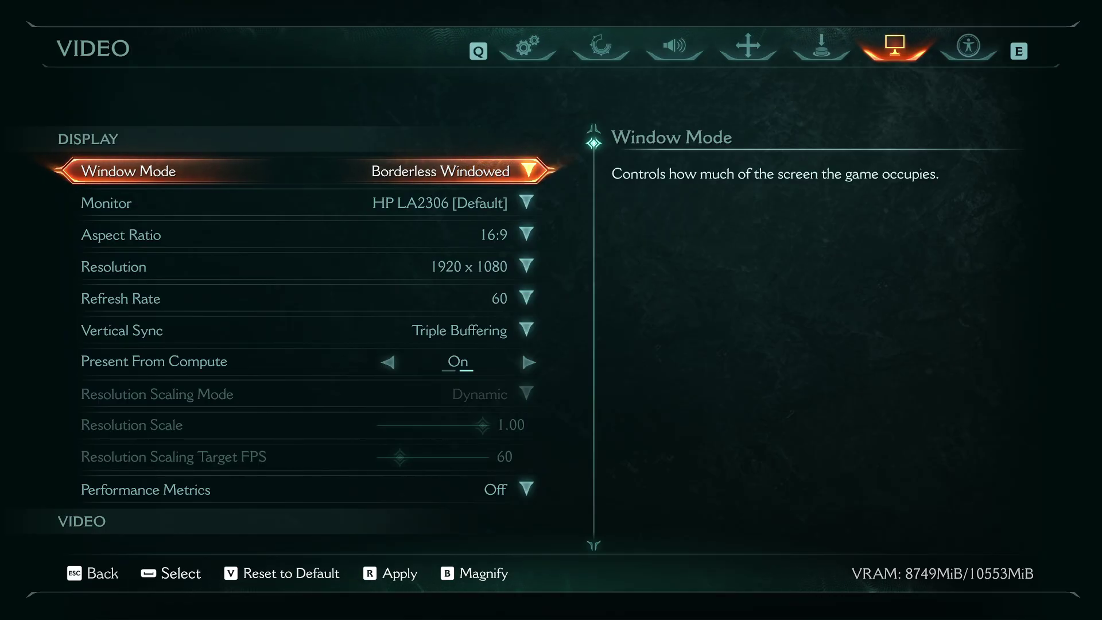
key("Down")
key("Down")
key("Down")
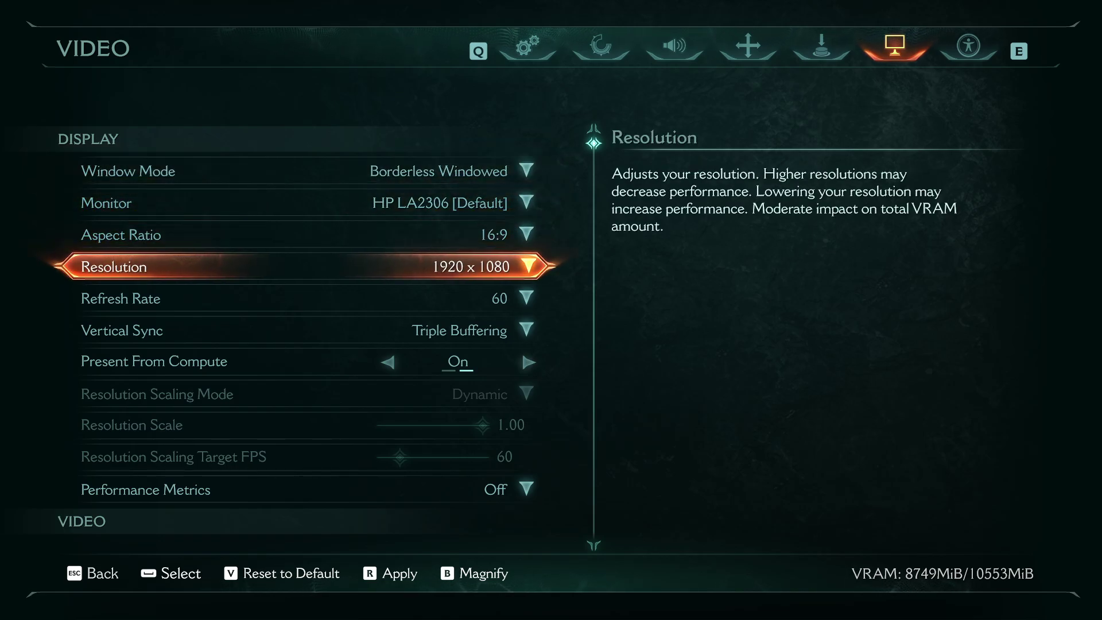
key("space")
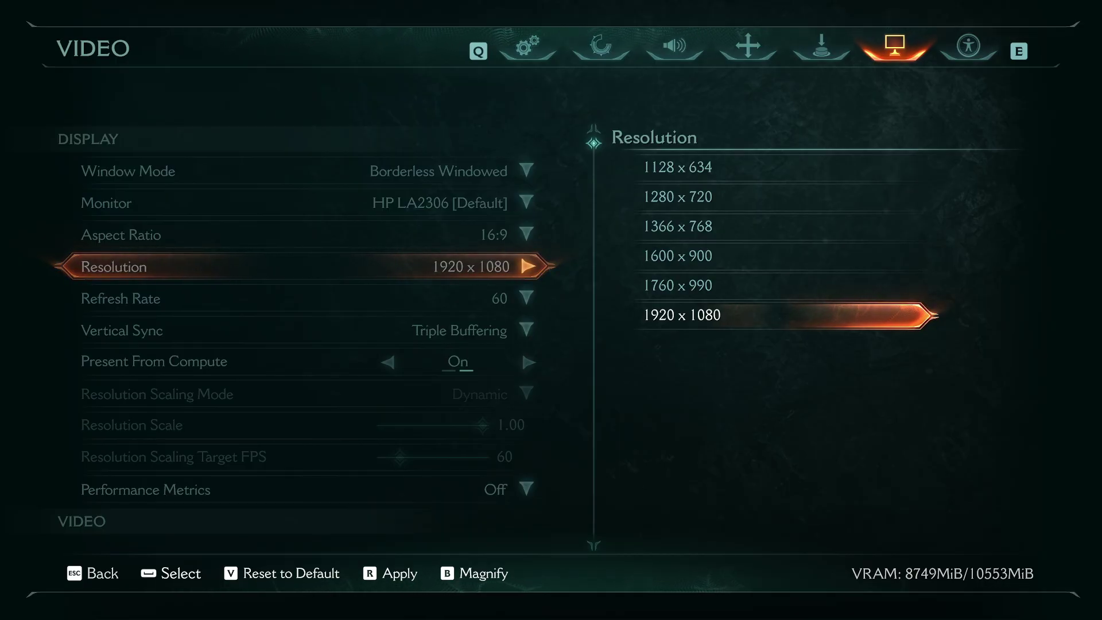
key("Up")
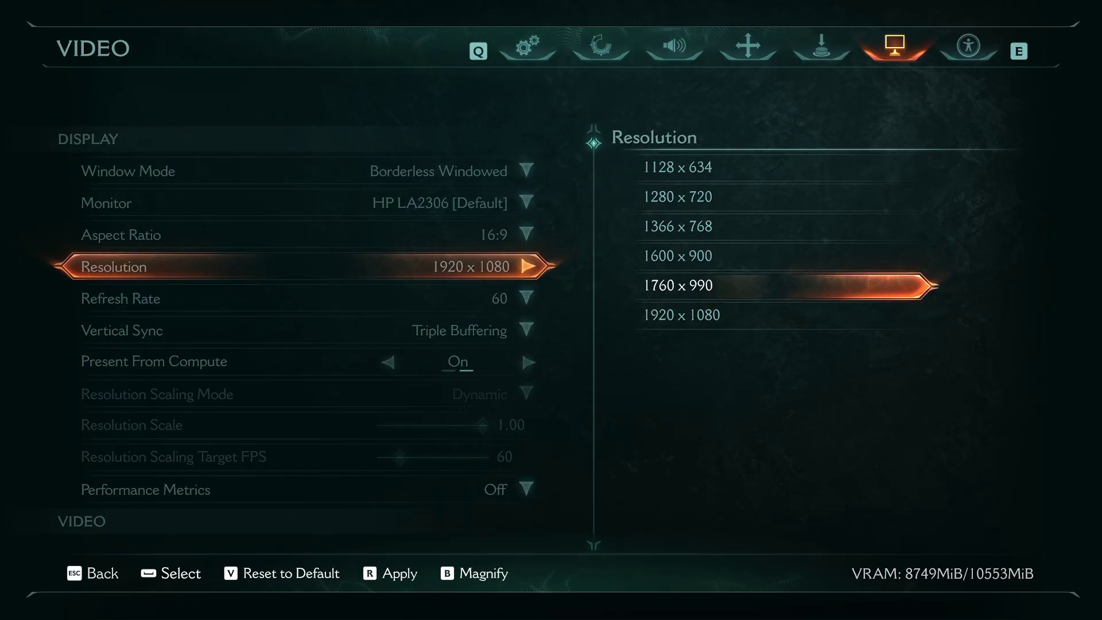
key("Down")
key("space")
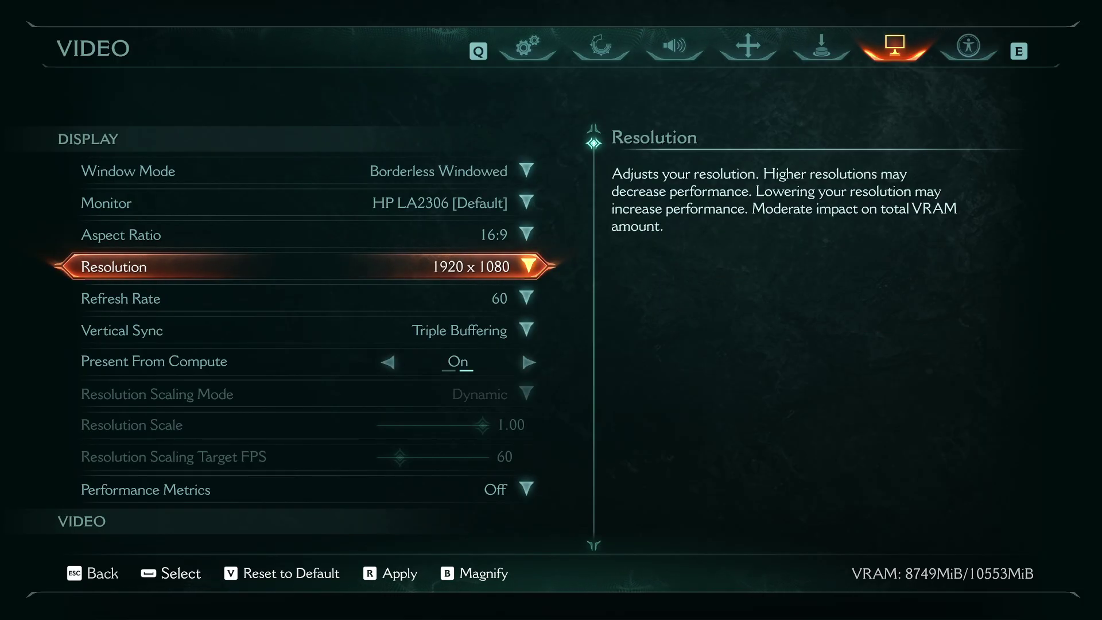
key("Down")
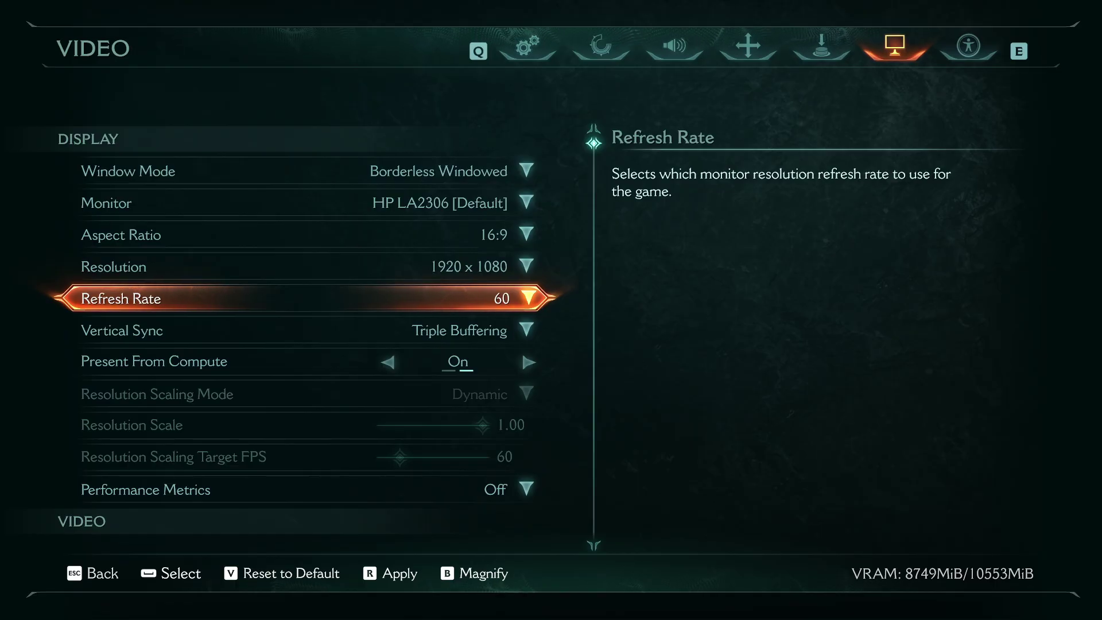
Keep the refresh rate at 60 and turn Vertical Sync off.
key("space")
key("space")
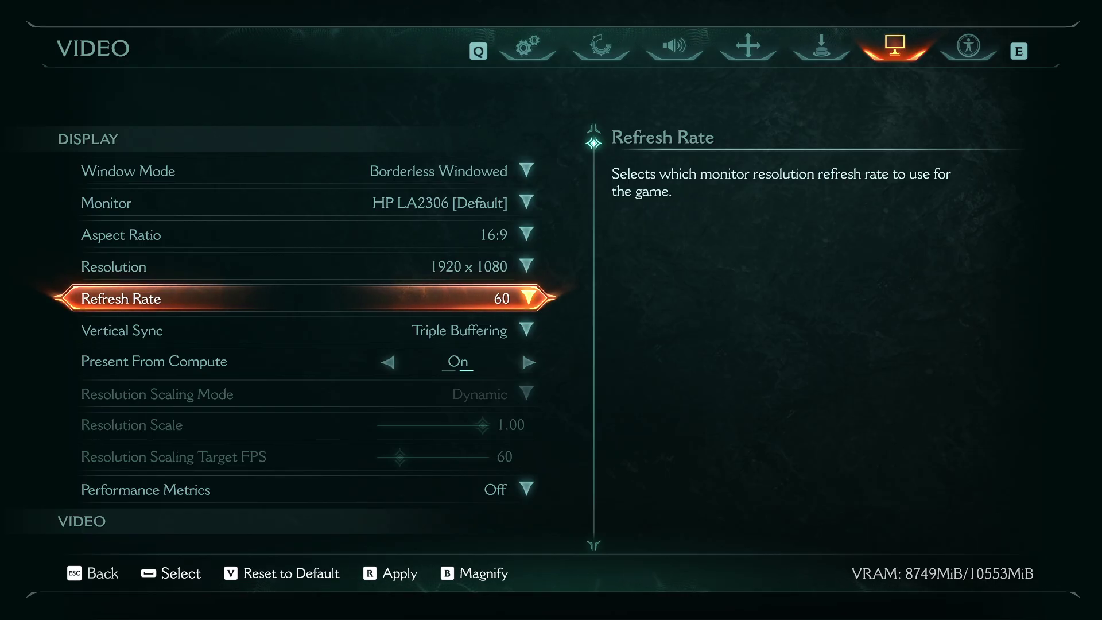
key("Down")
key("space")
key("Up")
key("Up")
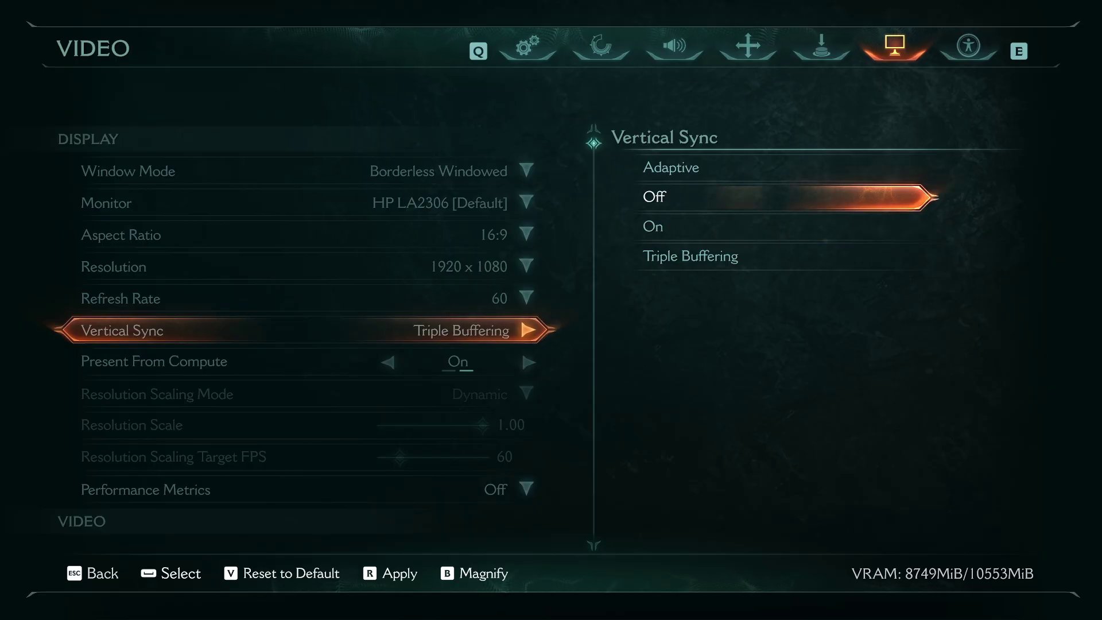
key("space")
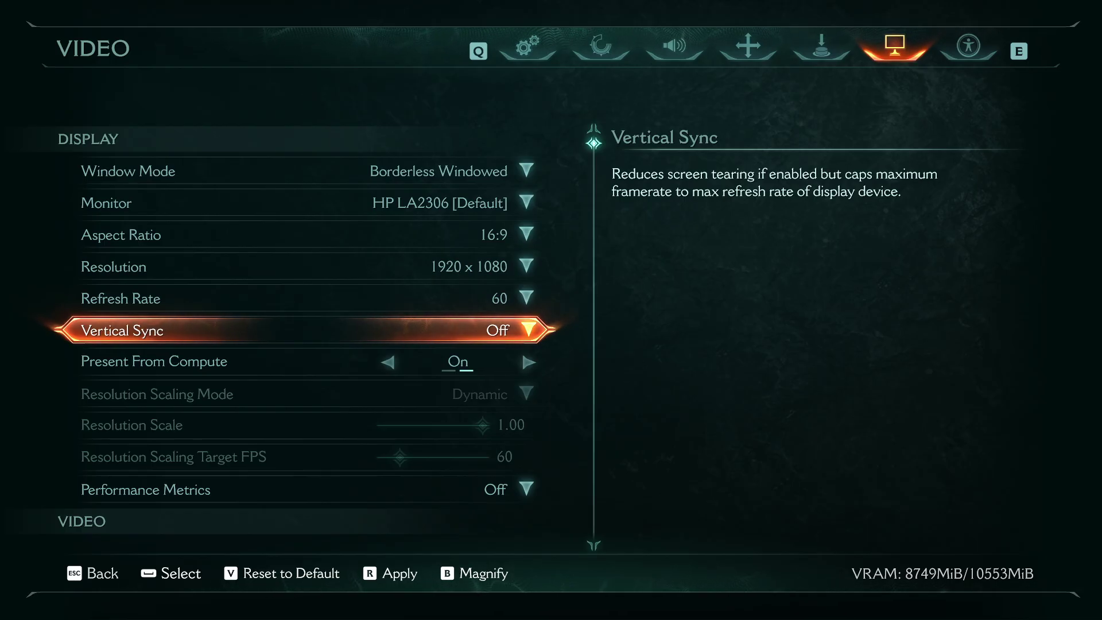
Set the FSR quality to Ultra Performance.
key("Down")
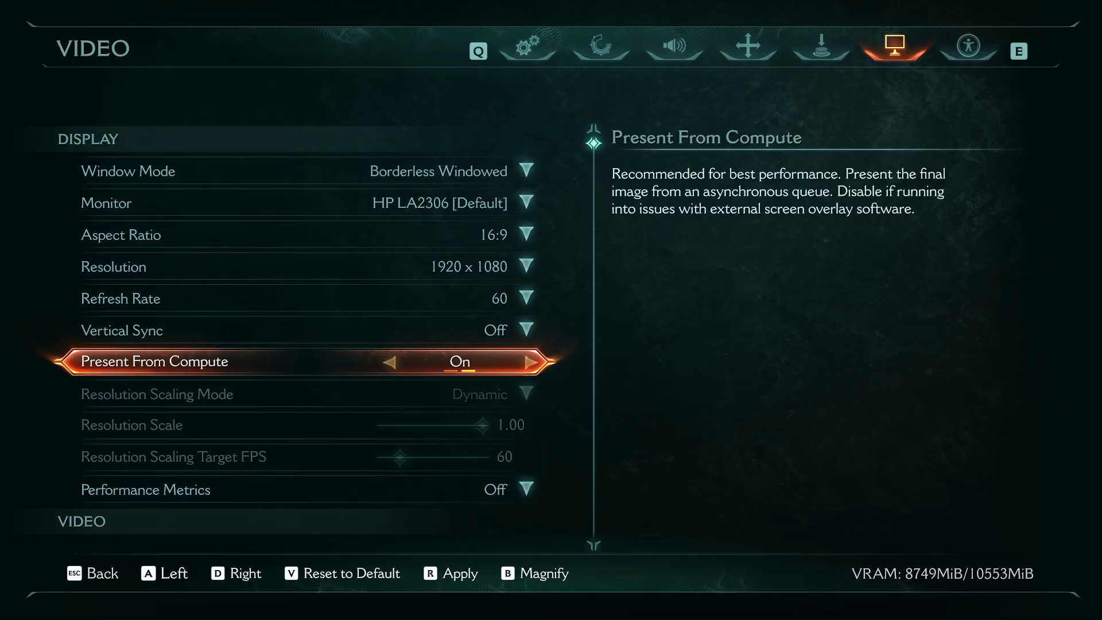
key("Down")
key("Up")
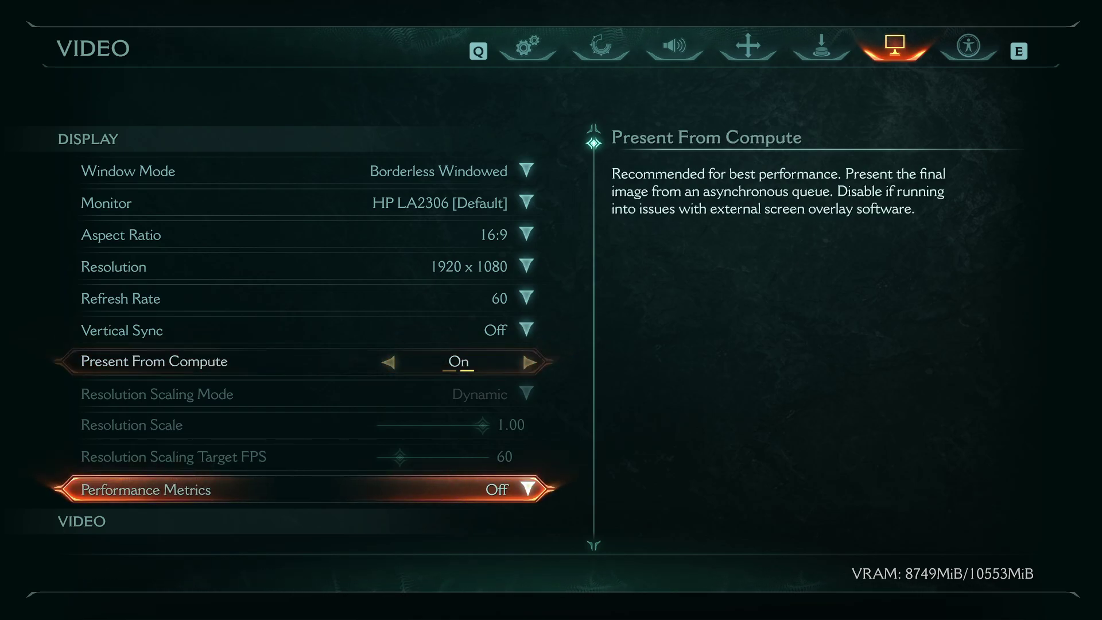
key("Down")
key("Down")
key("Down")
key("Down")
key("Down")
key("Down")
key("Down")
key("Down")
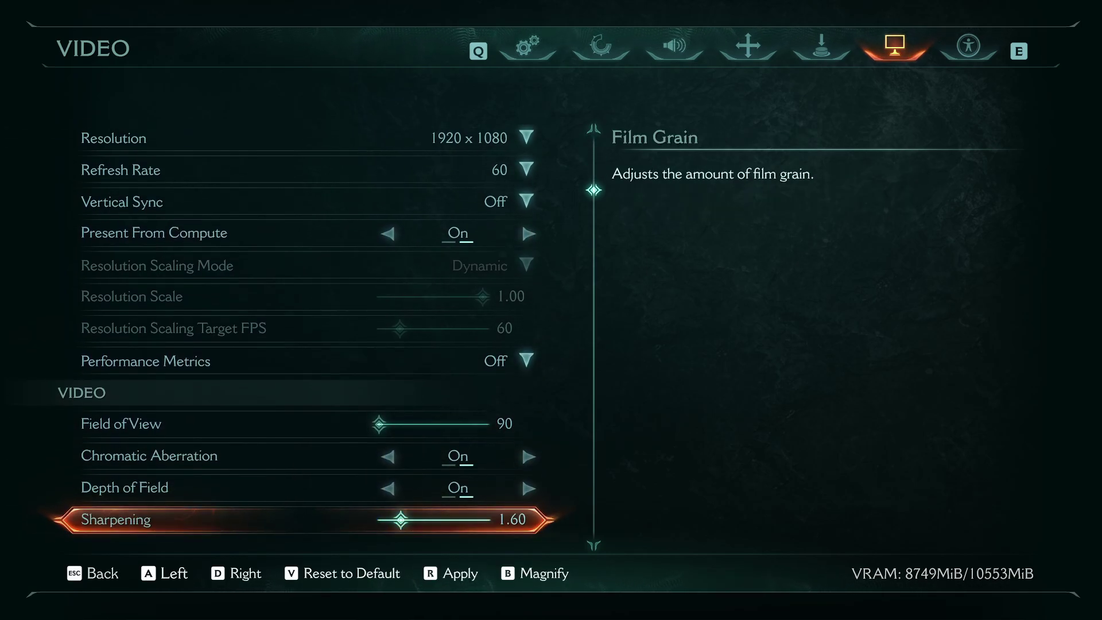
key("Down")
key("Up")
key("space")
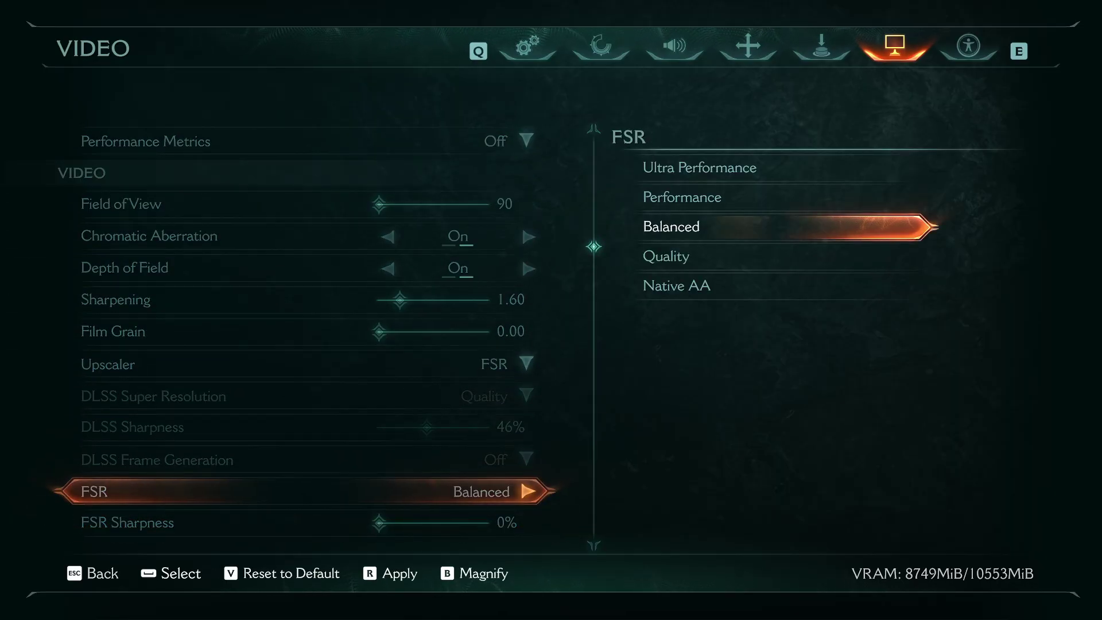
key("Up")
key("Up")
key("space")
Switch the Upscaler from FSR to TAA.
key("Up")
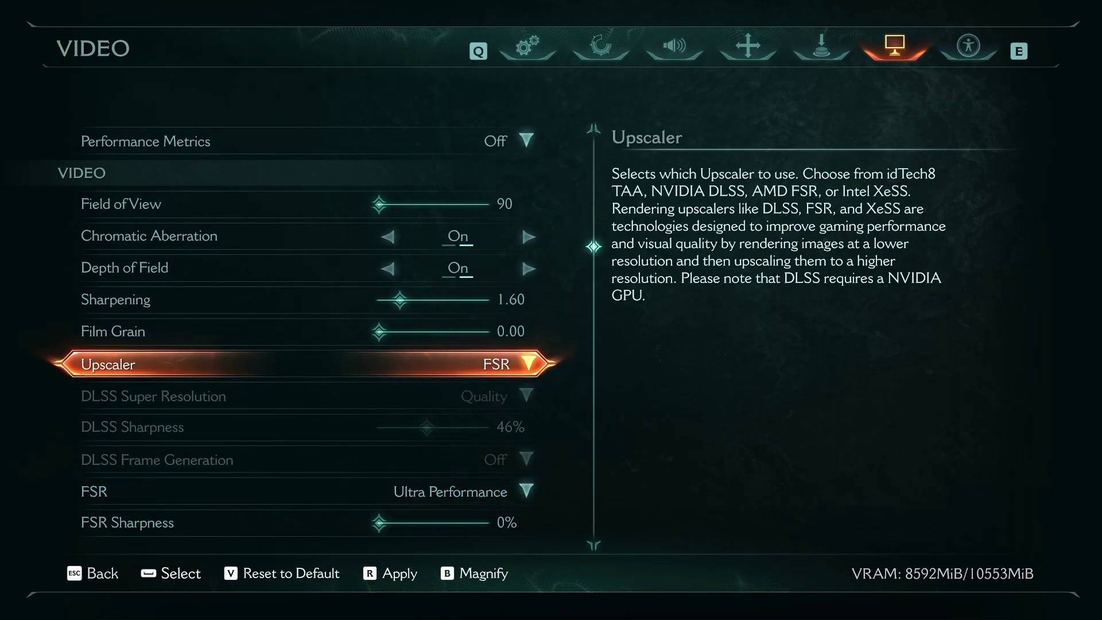
key("Down")
key("Down")
key("Up")
key("Up")
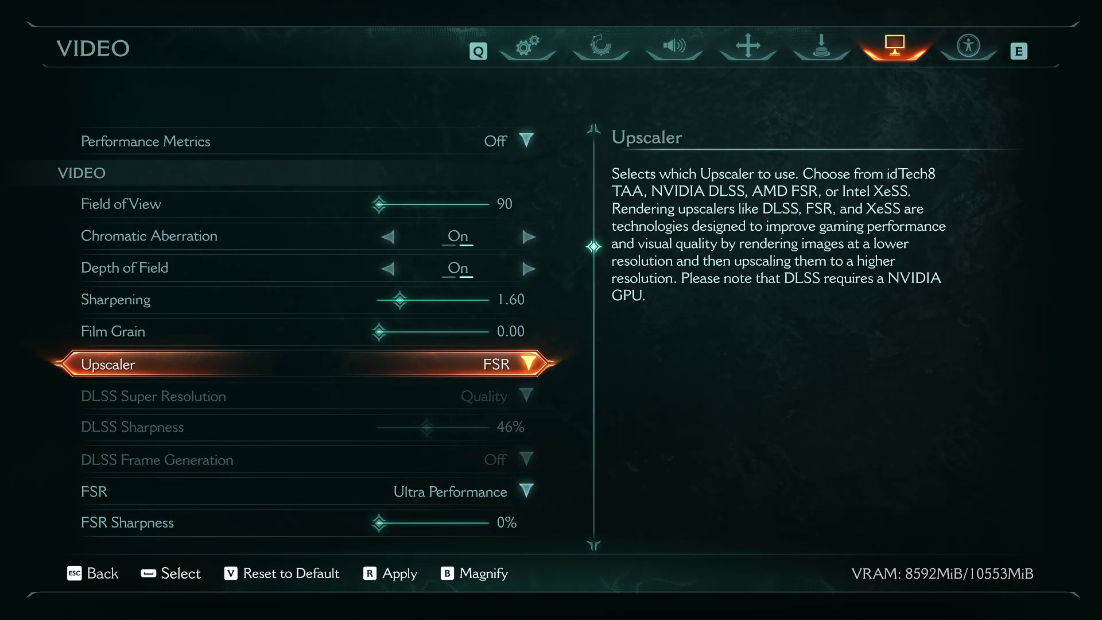
key("space")
key("Up")
key("space")
Bring up the Resolution Scaling Mode options.
key("Up")
key("Up")
key("Up")
key("Up")
key("Up")
key("Up")
key("Up")
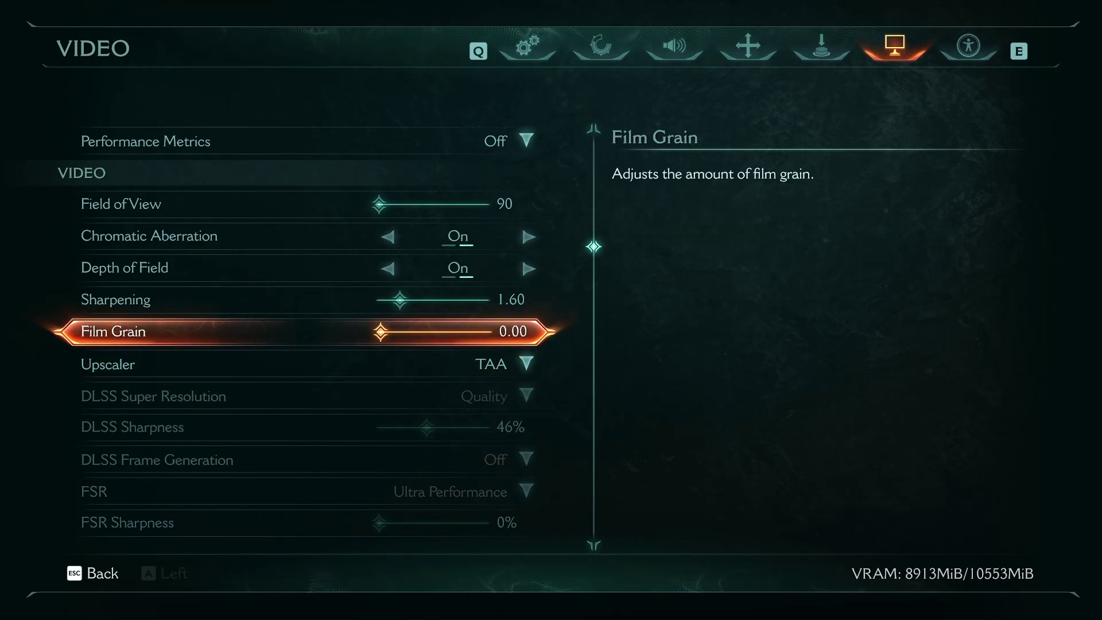
key("Up")
key("Up")
key("Down")
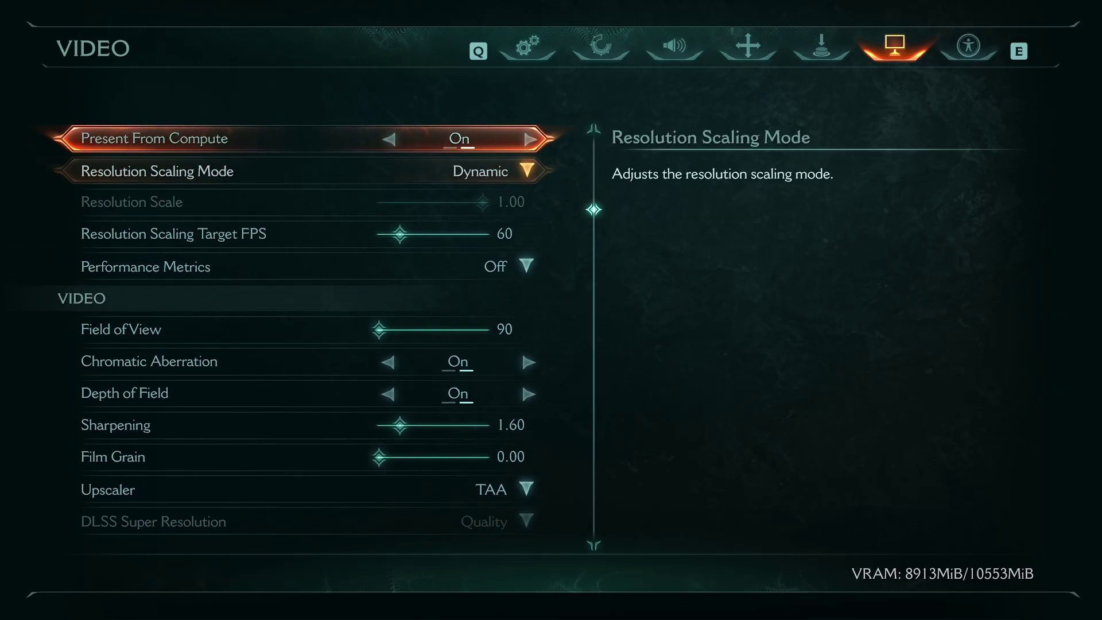
key("space")
key("Up")
key("Up")
Keep Resolution Scaling Mode set to Off.
key("space")
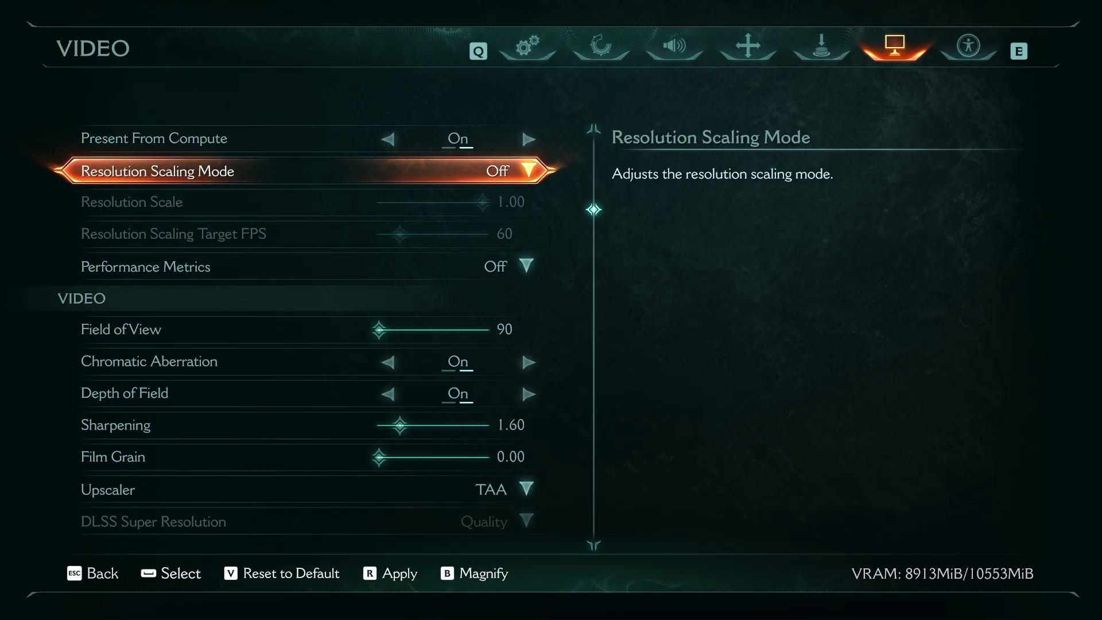
key("space")
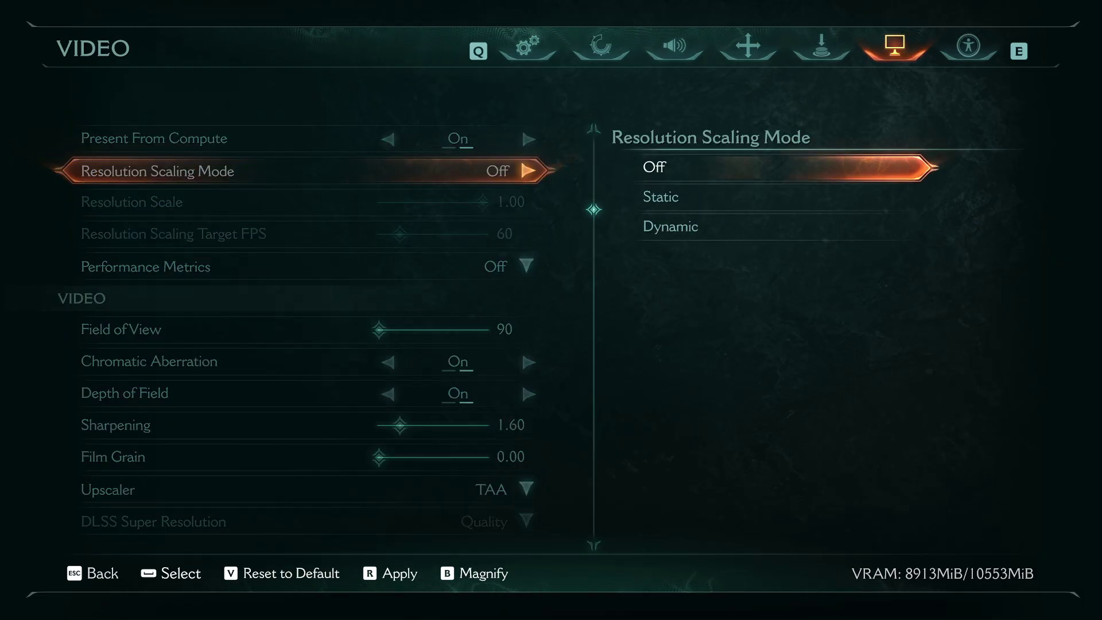
key("space")
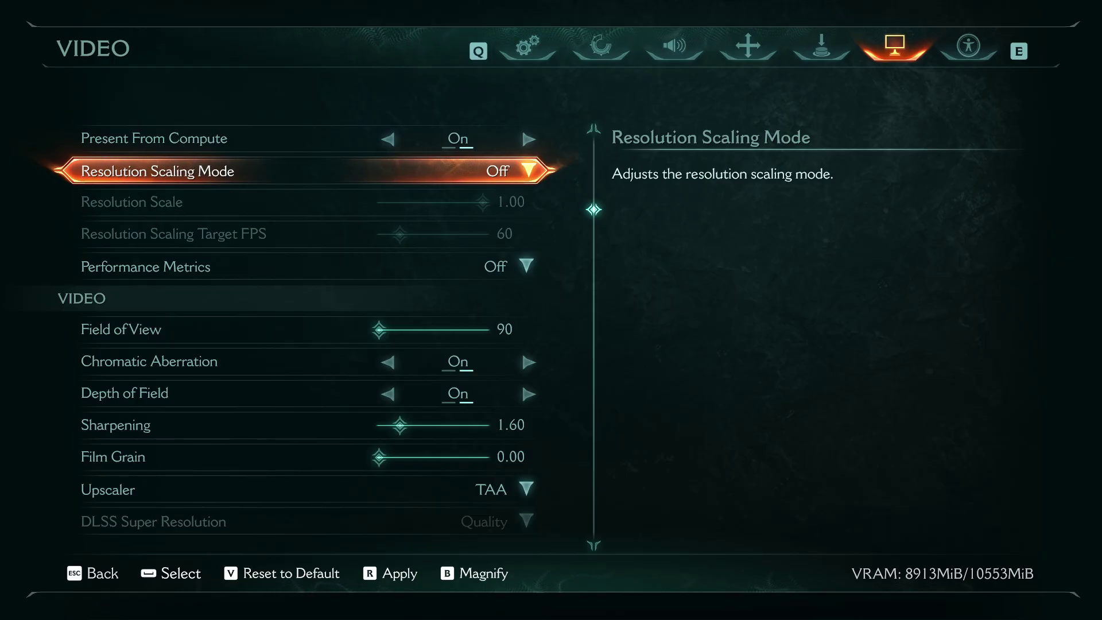
Raise the Field of View from 90 to 100.
left_click(287, 266)
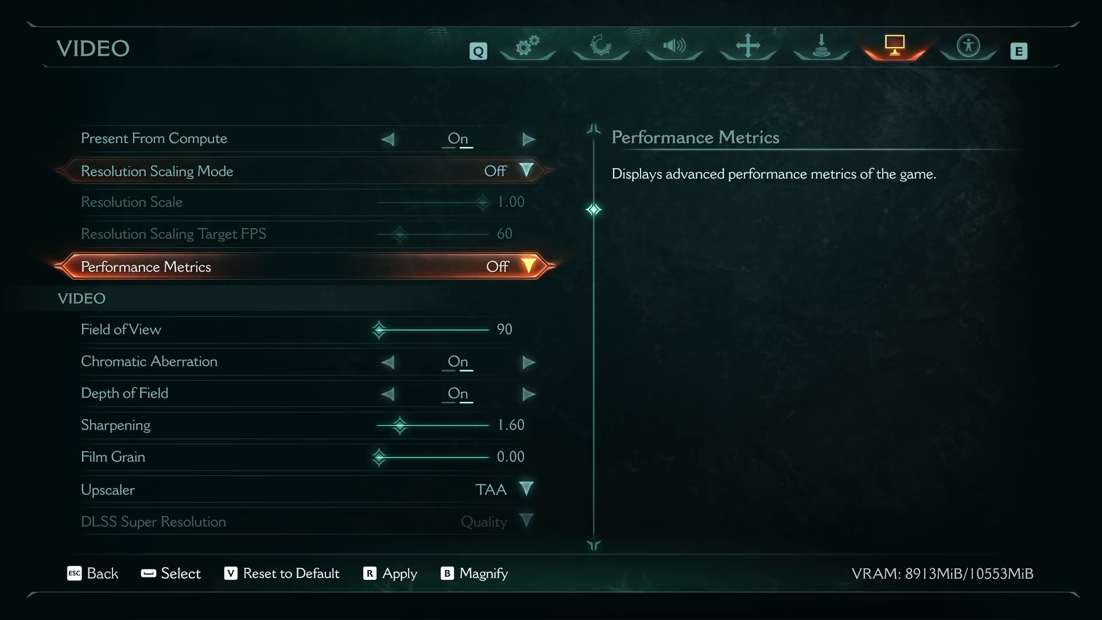
left_click(286, 329)
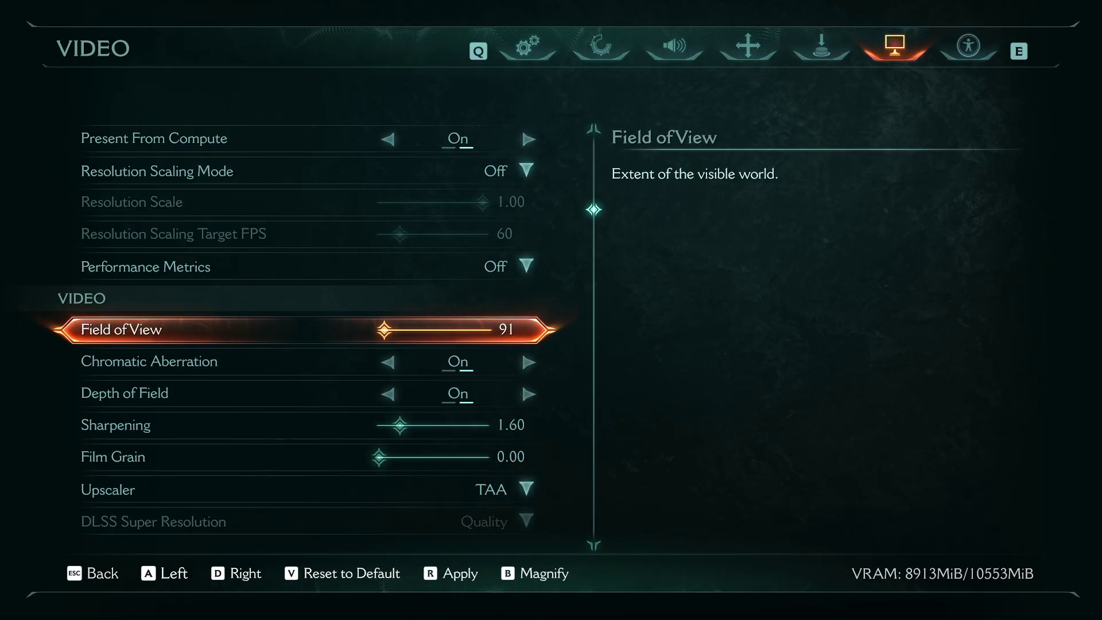
key("d")
key("d")
key("d")
key("d")
key("d")
key("d")
key("d")
key("d")
key("d")
key("d")
key("d")
key("d")
key("d")
key("a")
key("a")
key("a")
key("a")
key("a")
key("a")
key("a")
key("a")
key("a")
key("a")
key("a")
key("a")
key("a")
key("a")
key("a")
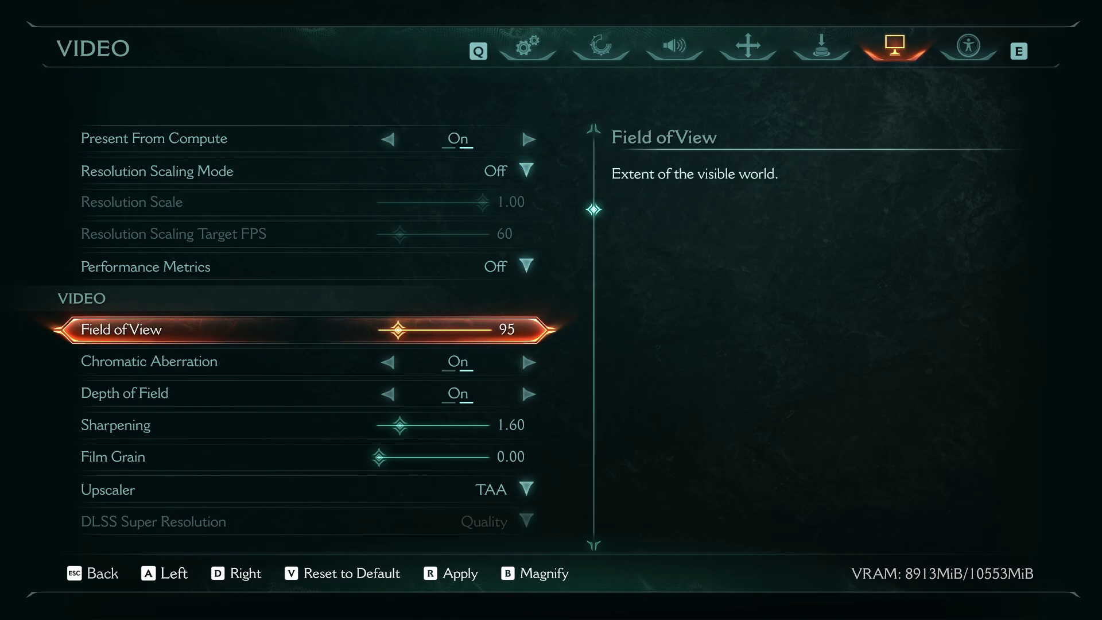
key("d")
key("d")
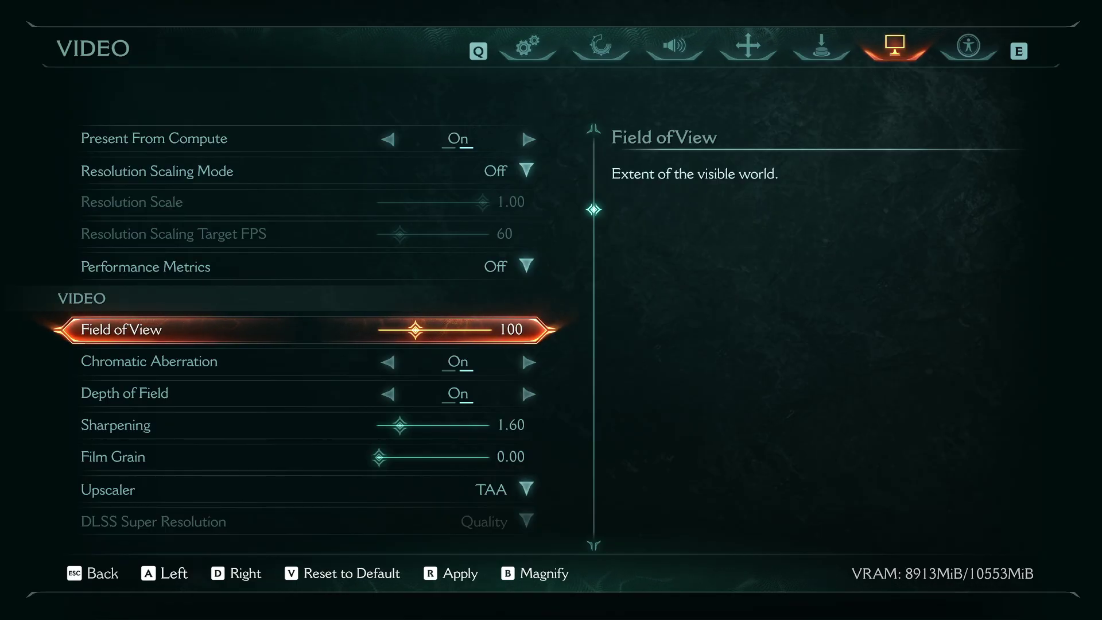
Set Sharpening to 2.00, leaving Depth of Field on and Film Grain at 0.00.
key("s")
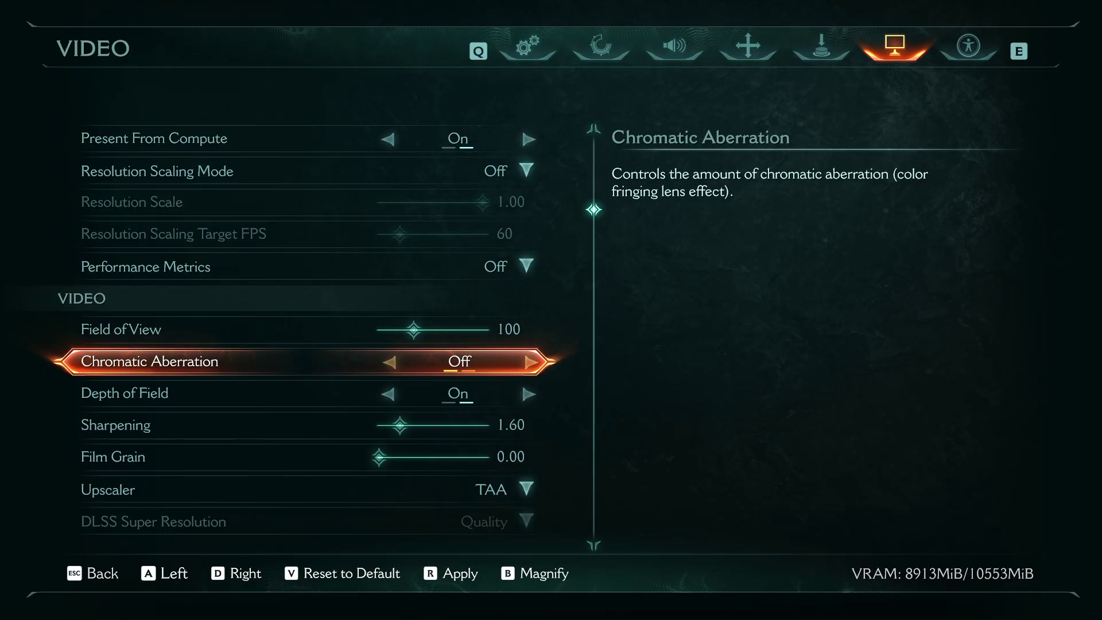
key("s")
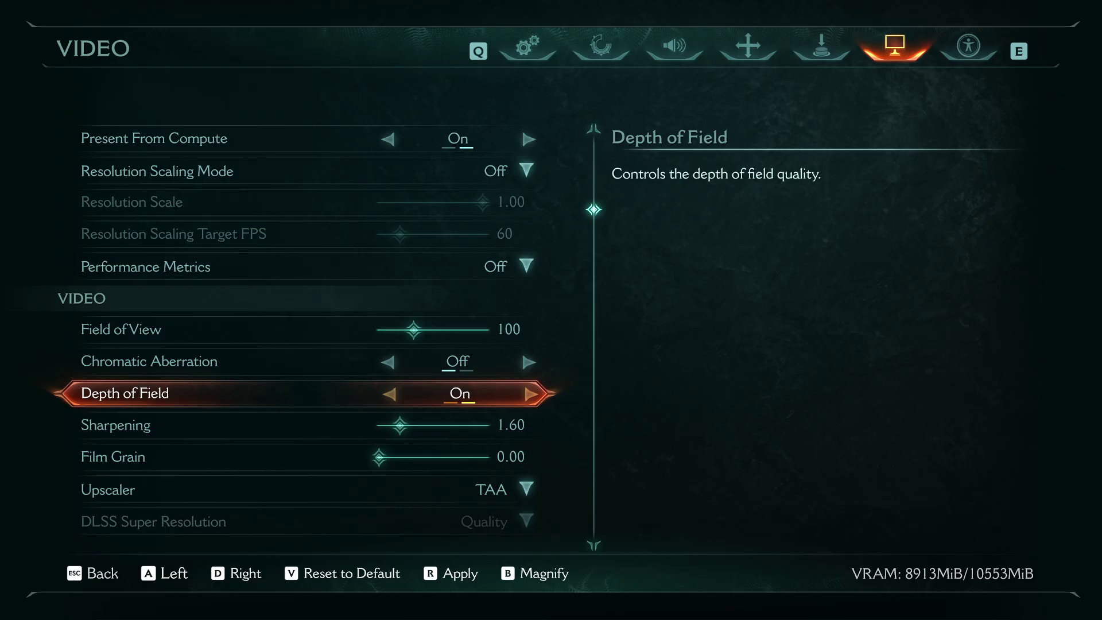
key("s")
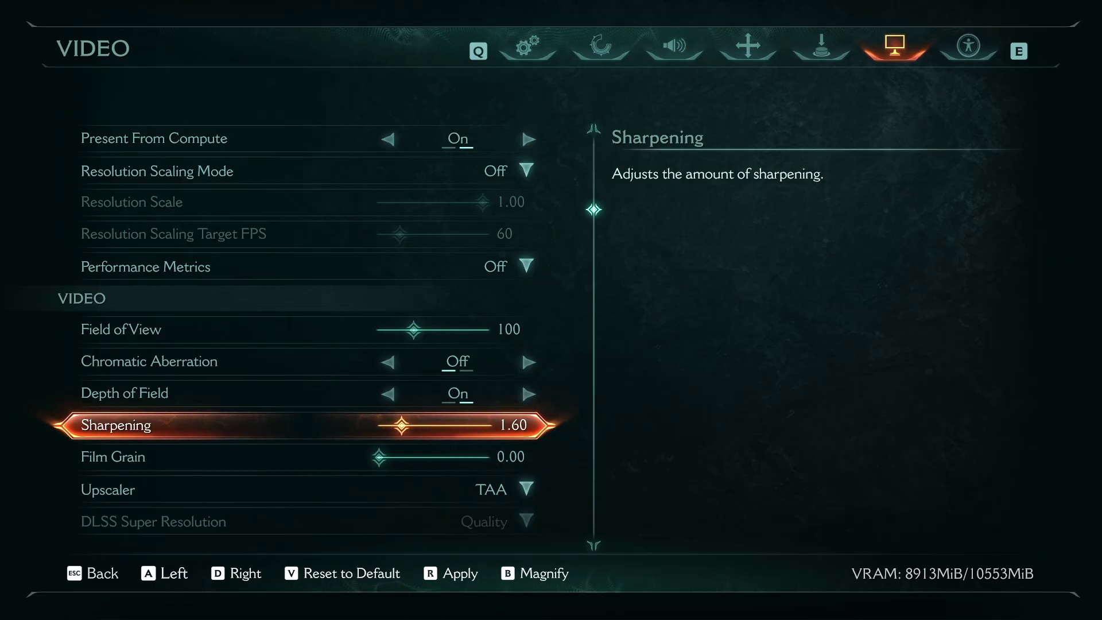
key("d")
key("d")
key("d")
key("d")
key("d")
key("d")
key("d")
key("d")
key("d")
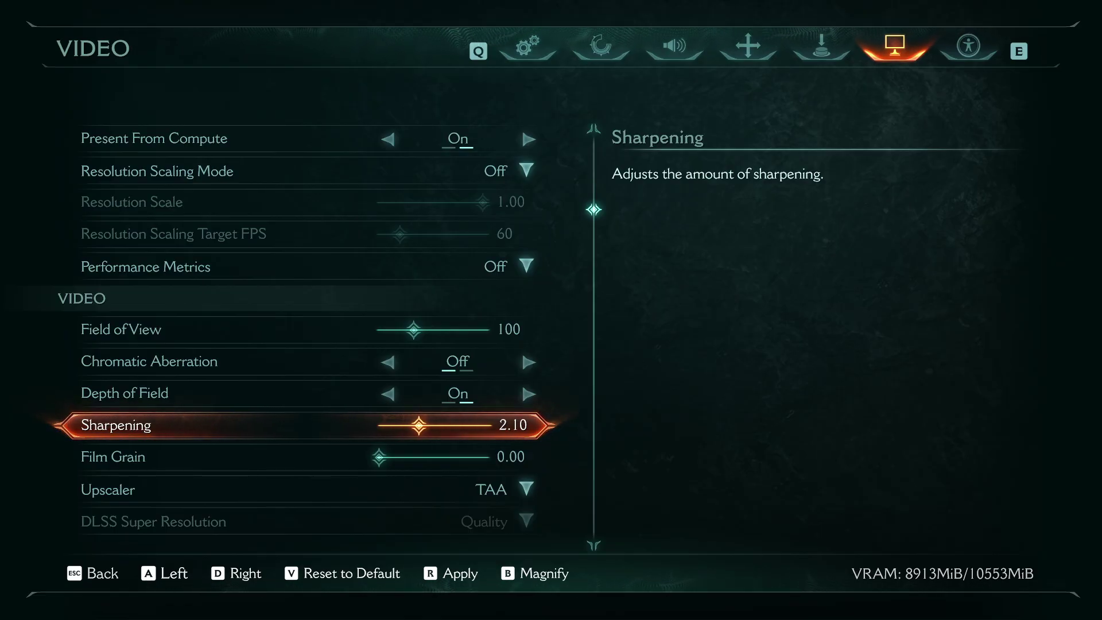
key("a")
key("a")
key("s")
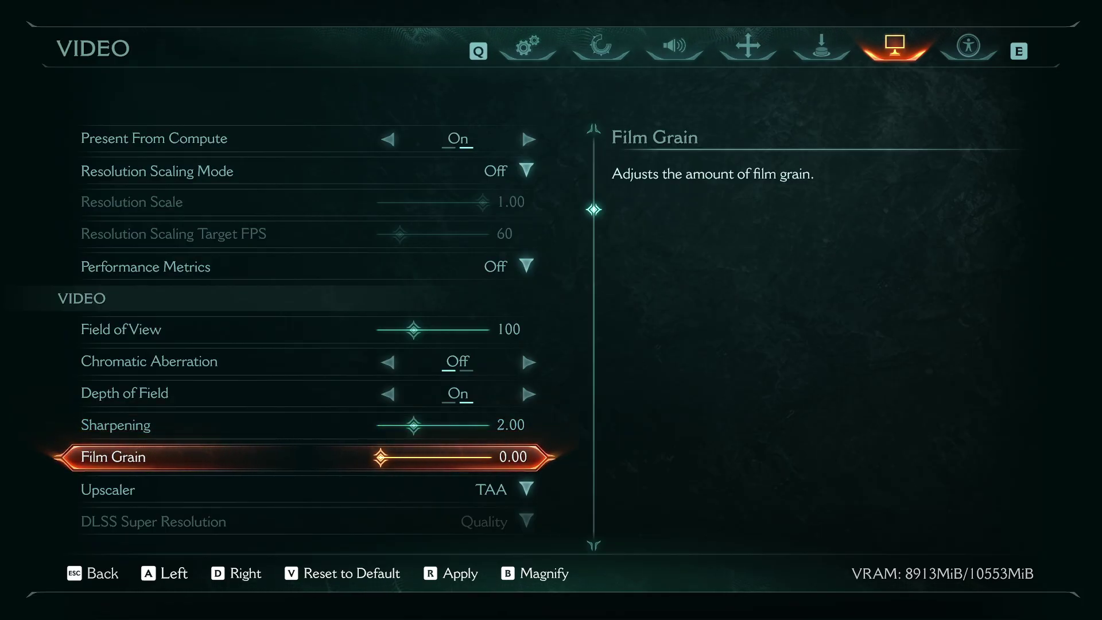
key("s")
key("w")
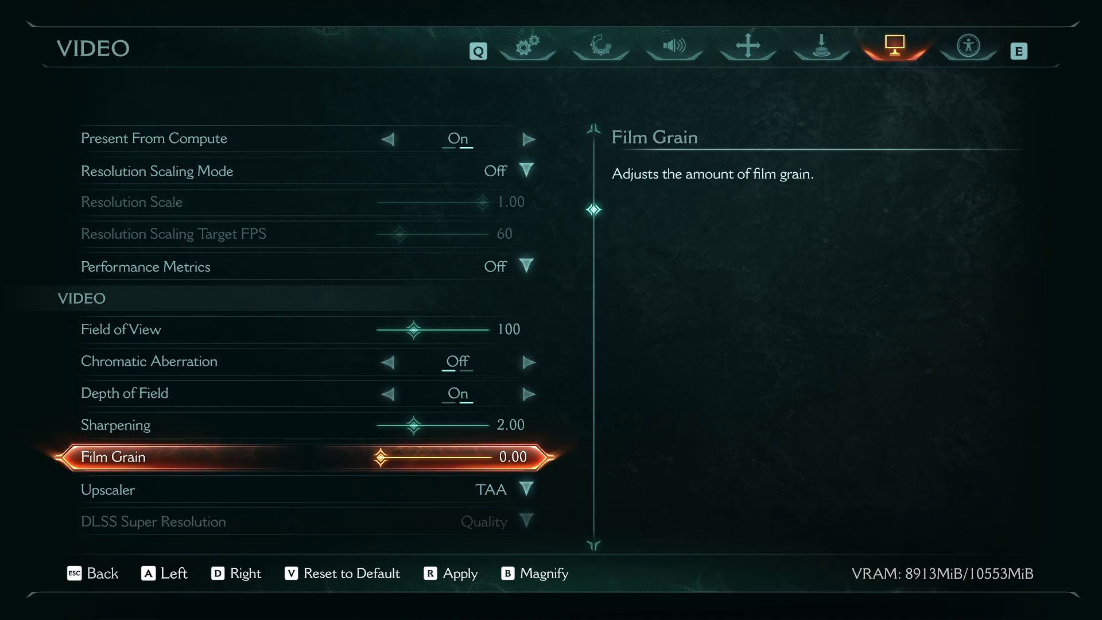
Change the Upscaler from TAA to FSR, revealing FSR quality, sharpness and frame generation options.
key("Down")
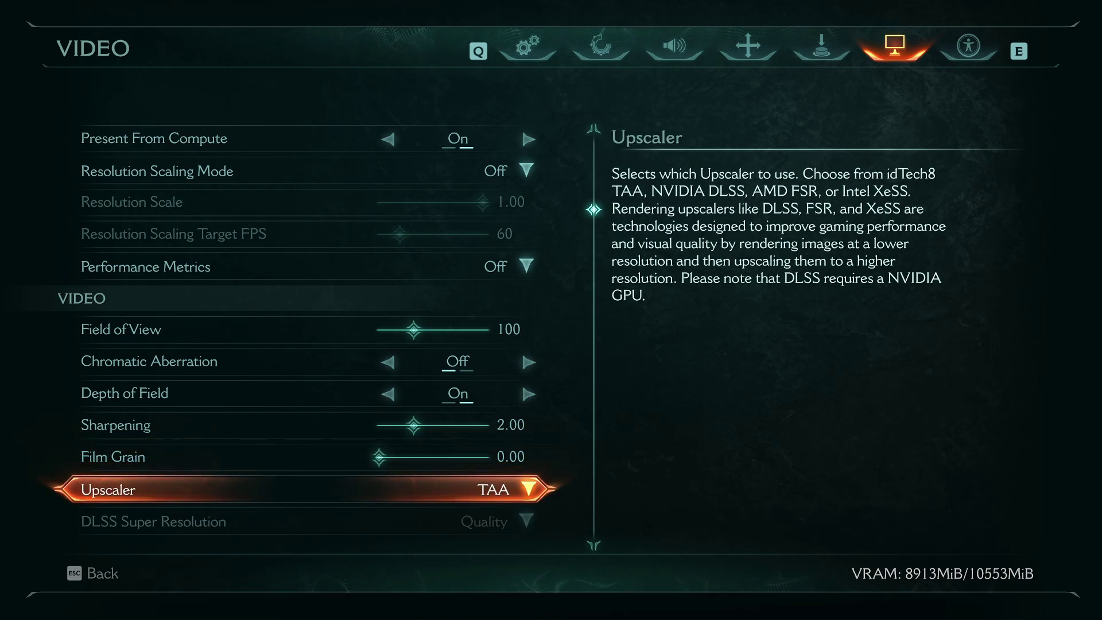
key("Up")
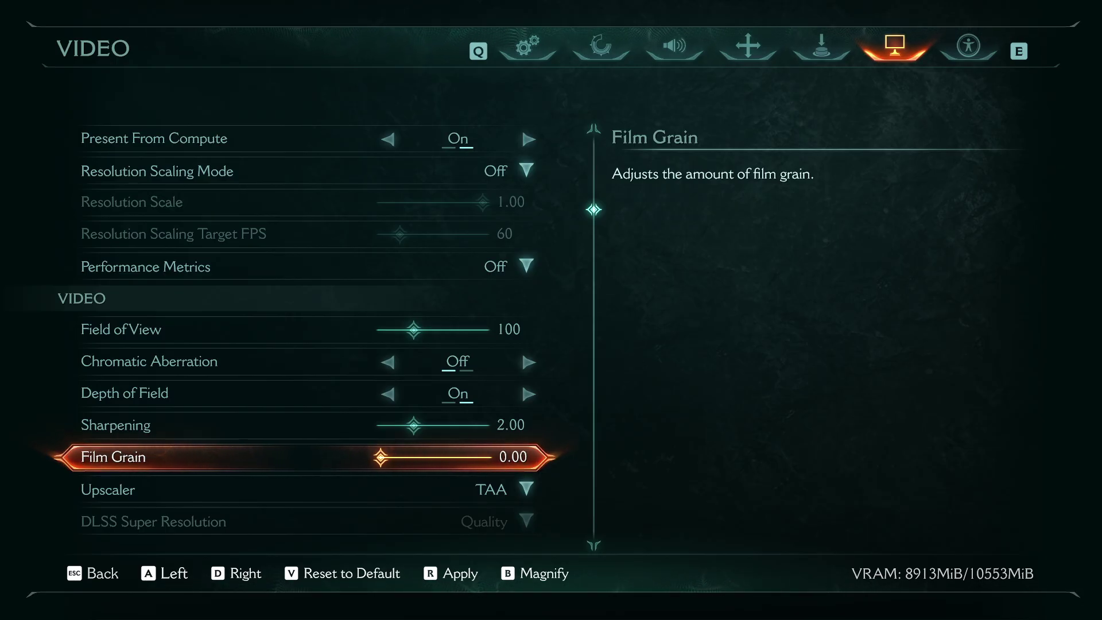
key("Down")
key("space")
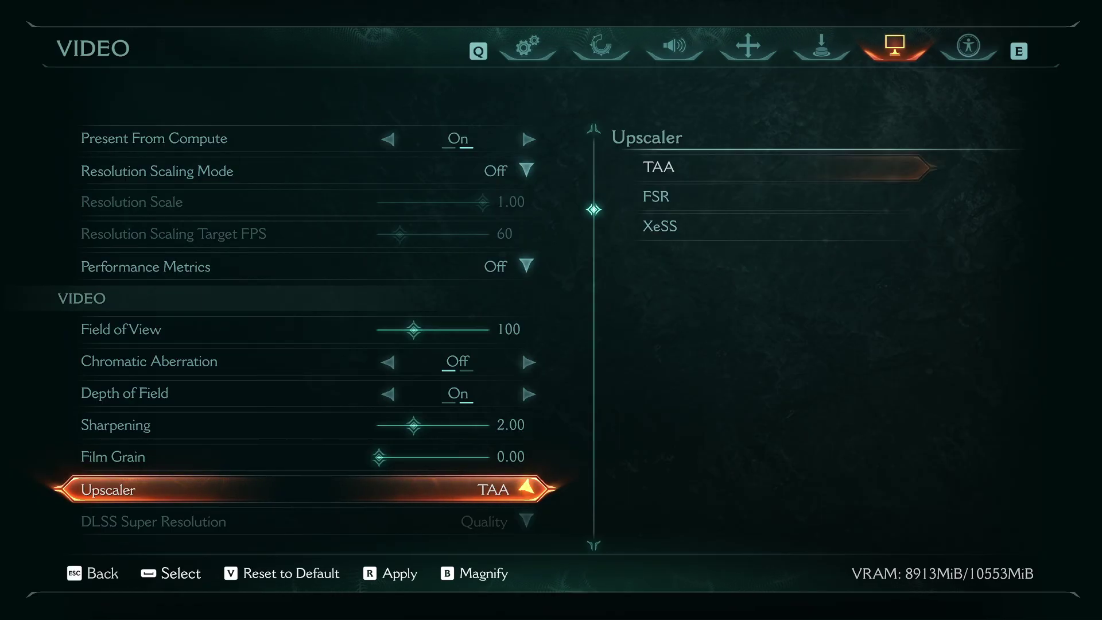
key("Down")
key("space")
key("Down")
key("Down")
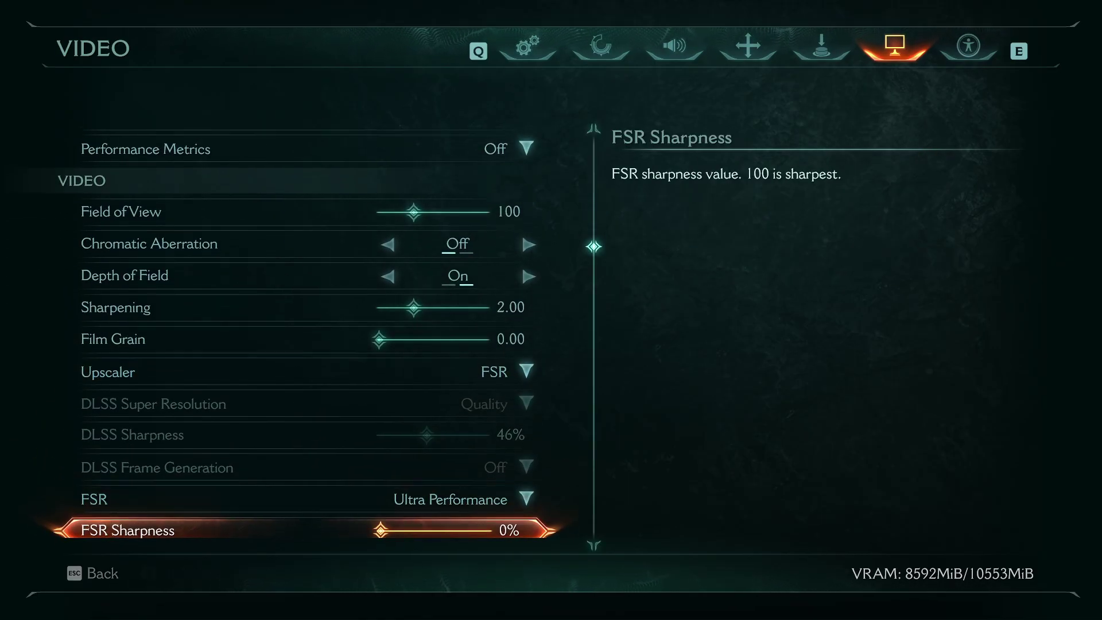
key("Down")
key("Up")
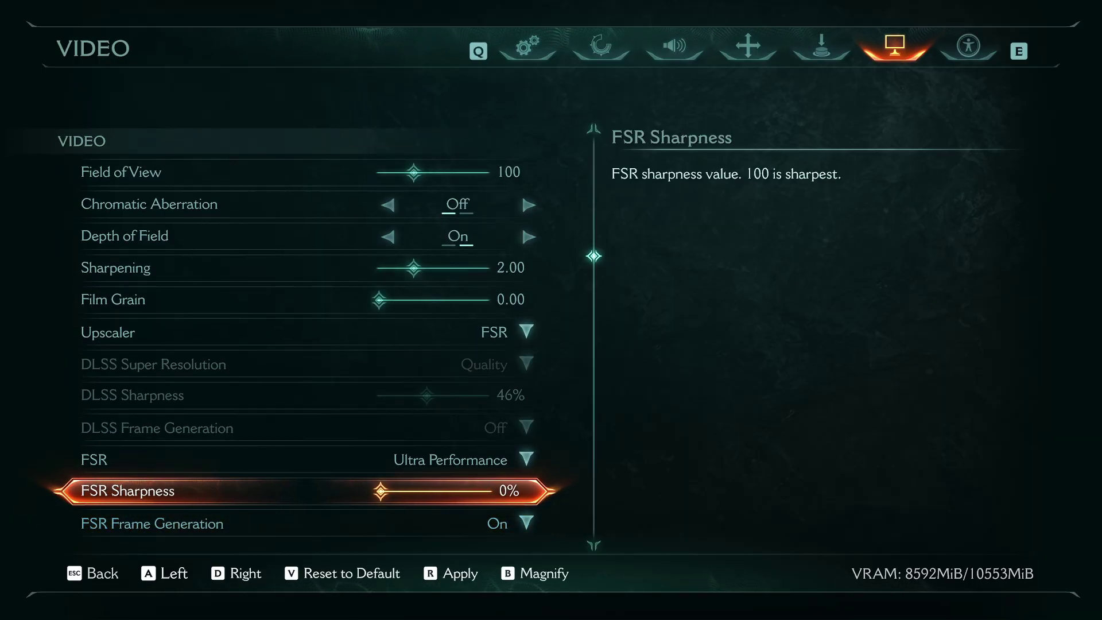
key("Up")
key("Up")
key("Down")
key("Down")
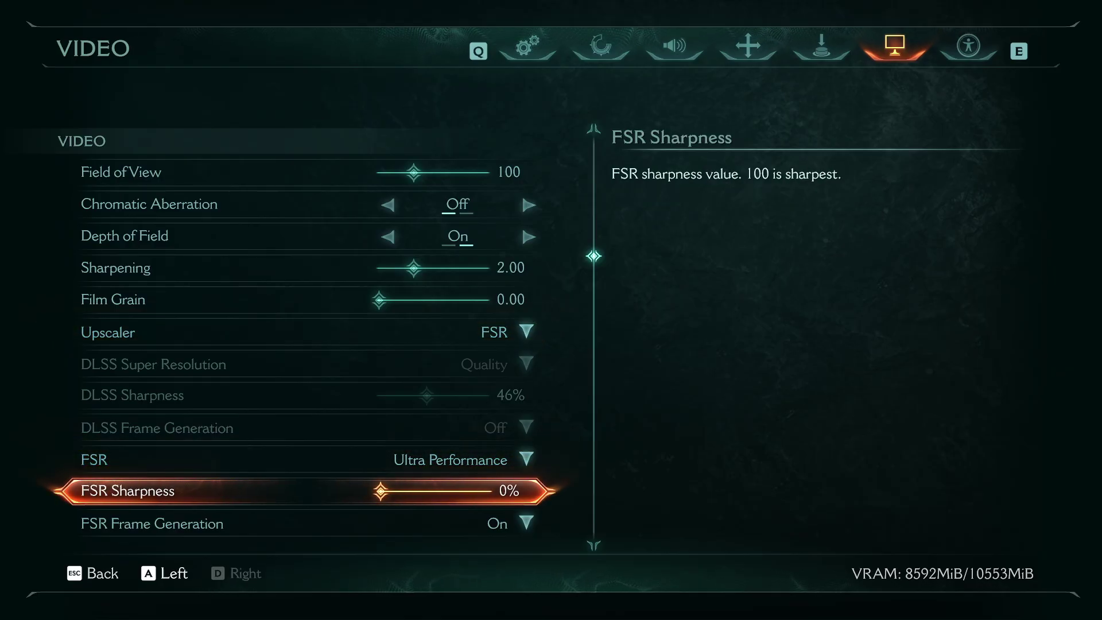
key("Down")
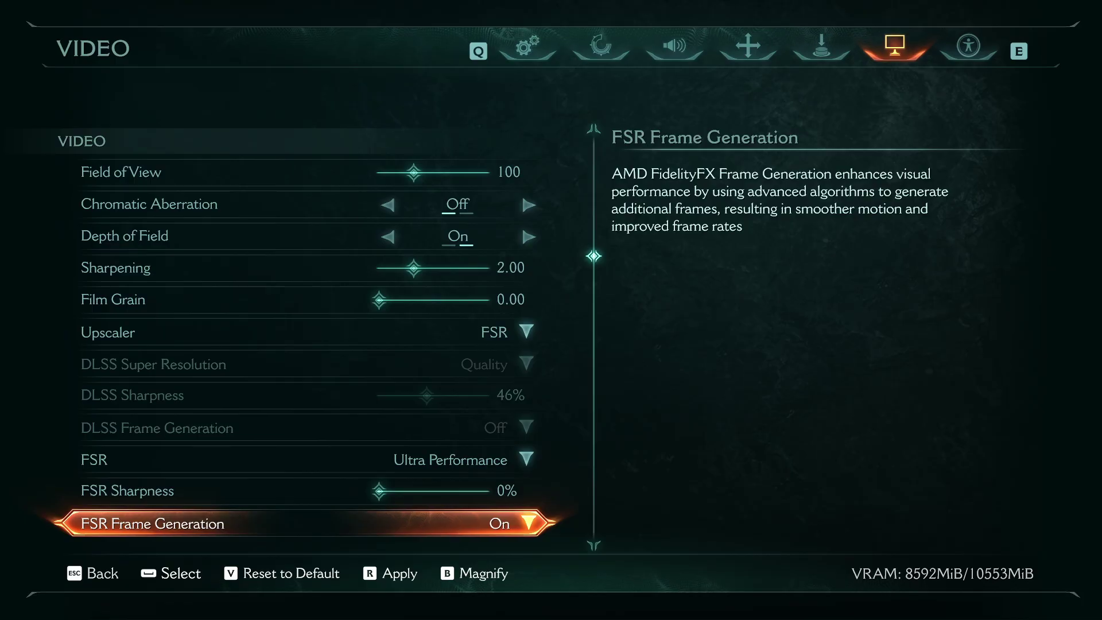
Turn FSR Frame Generation off.
key("space")
key("Up")
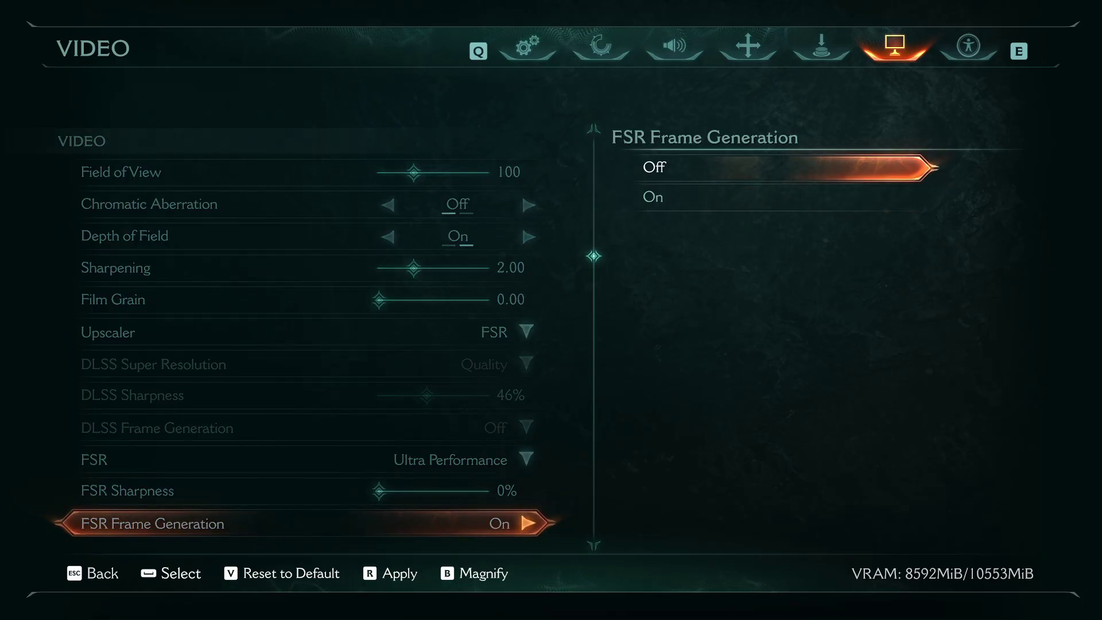
key("space")
Turn HDR on.
key("Down")
key("Down")
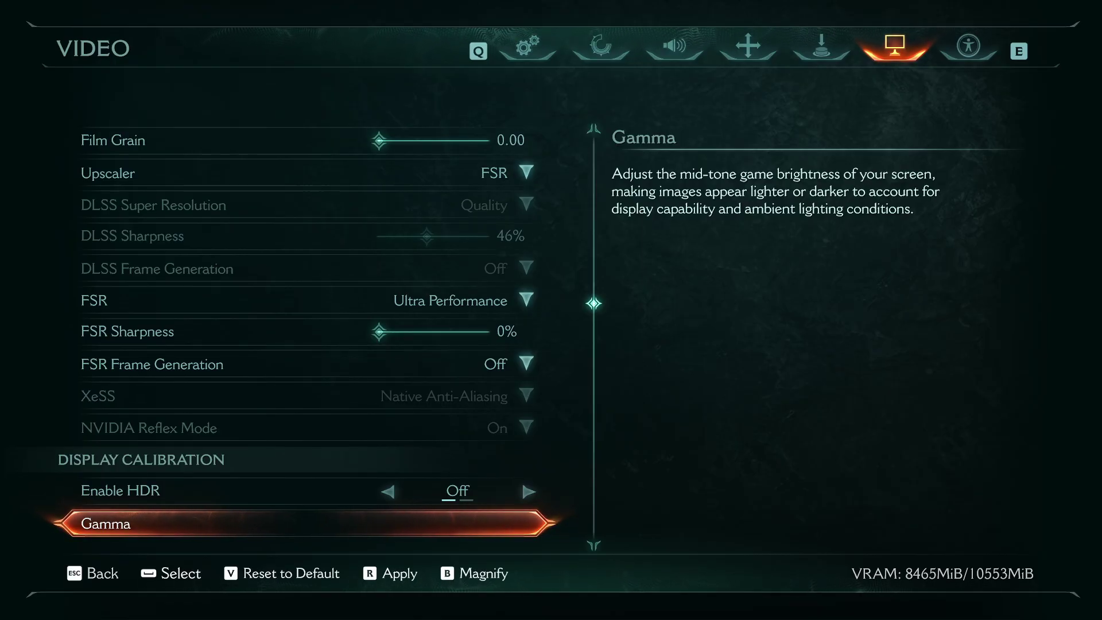
key("Down")
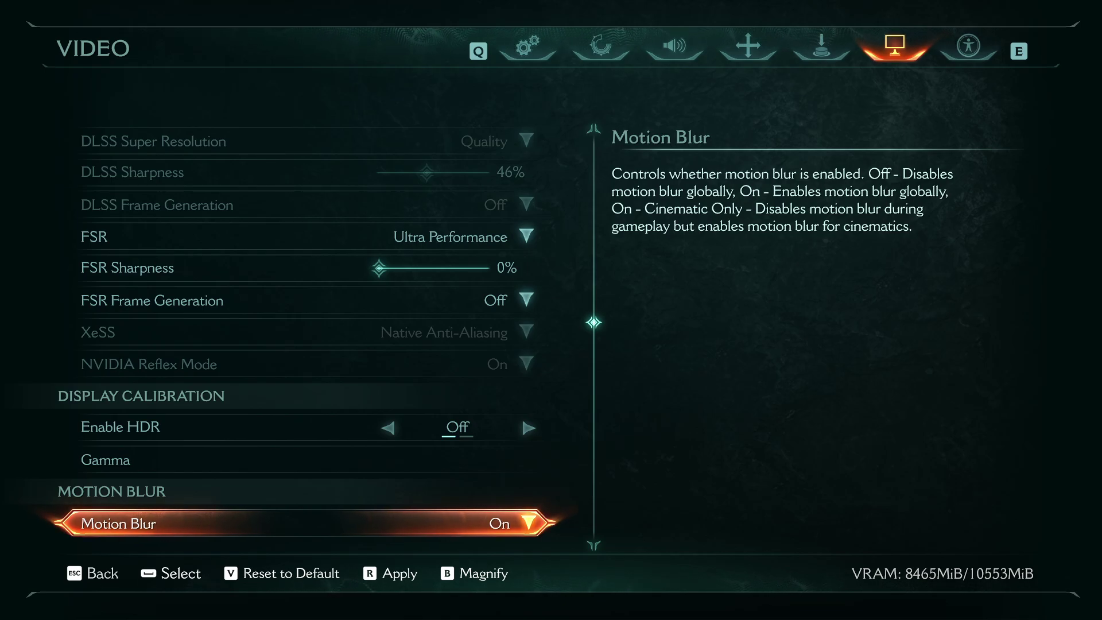
key("Up")
key("Up")
key("Right")
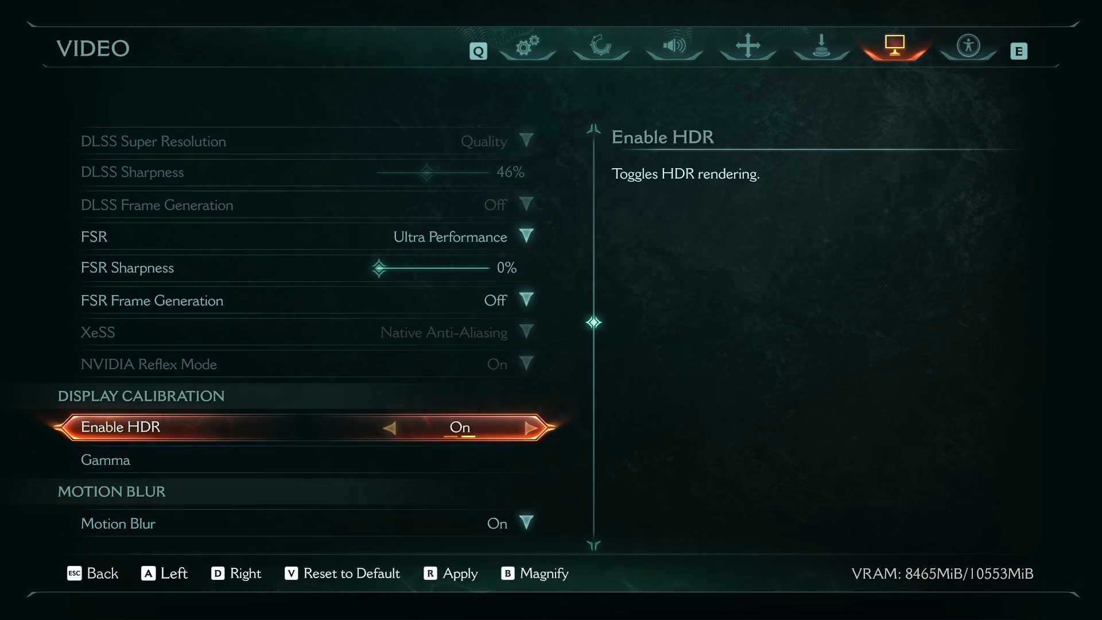
Try gamma at 1.01 in Display Calibration, then discard the change without saving.
key("Down")
key("Up")
key("Down")
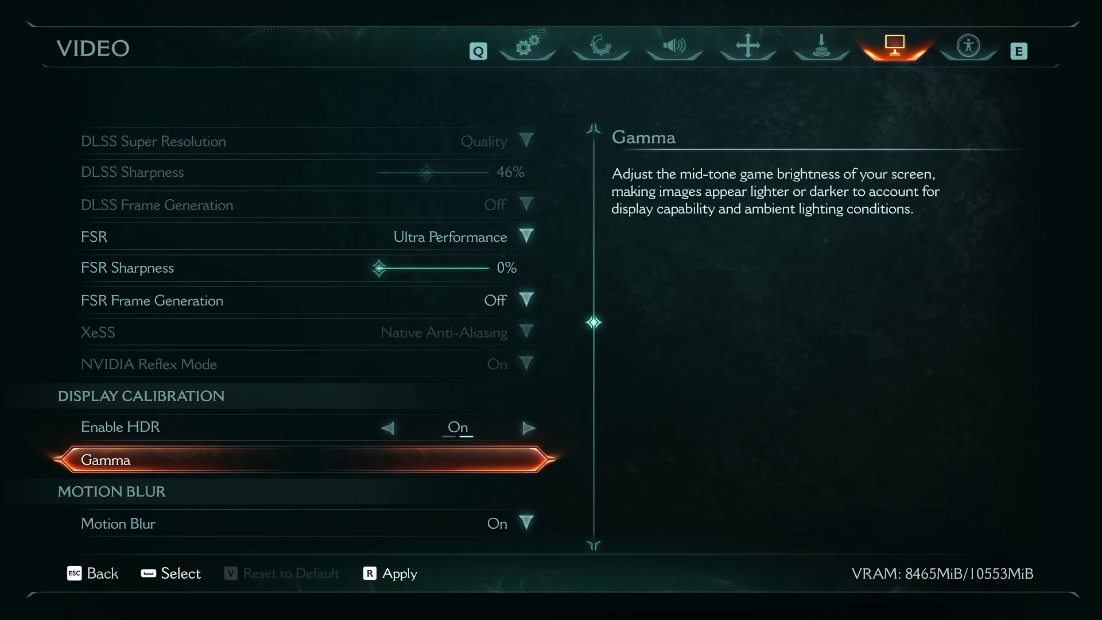
key("Down")
key("Up")
key("Return")
key("Right")
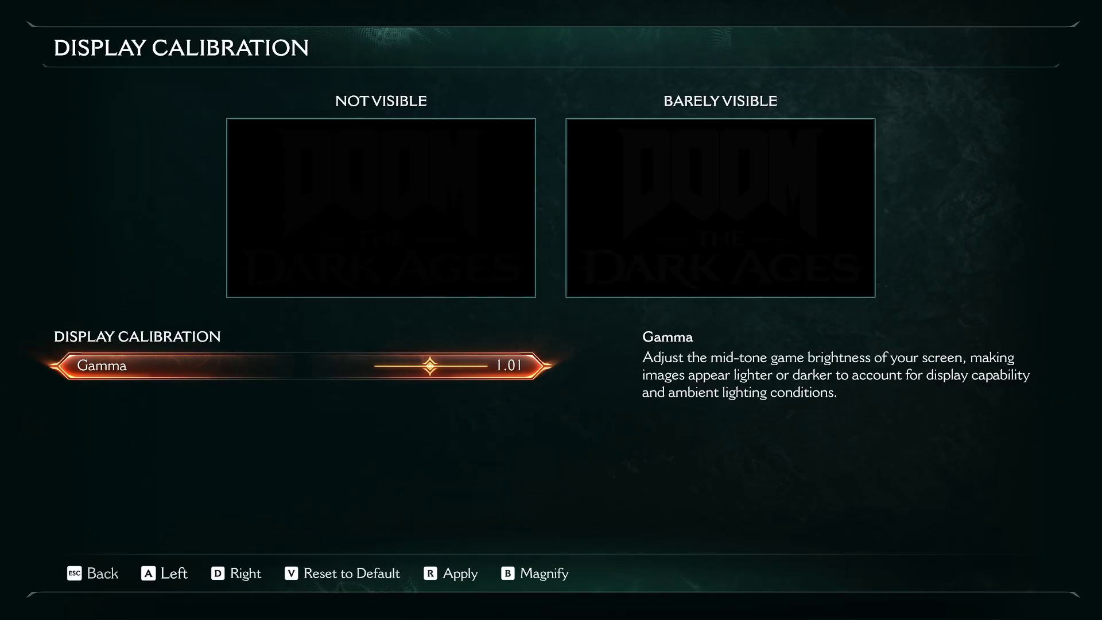
key("Escape")
key("Right")
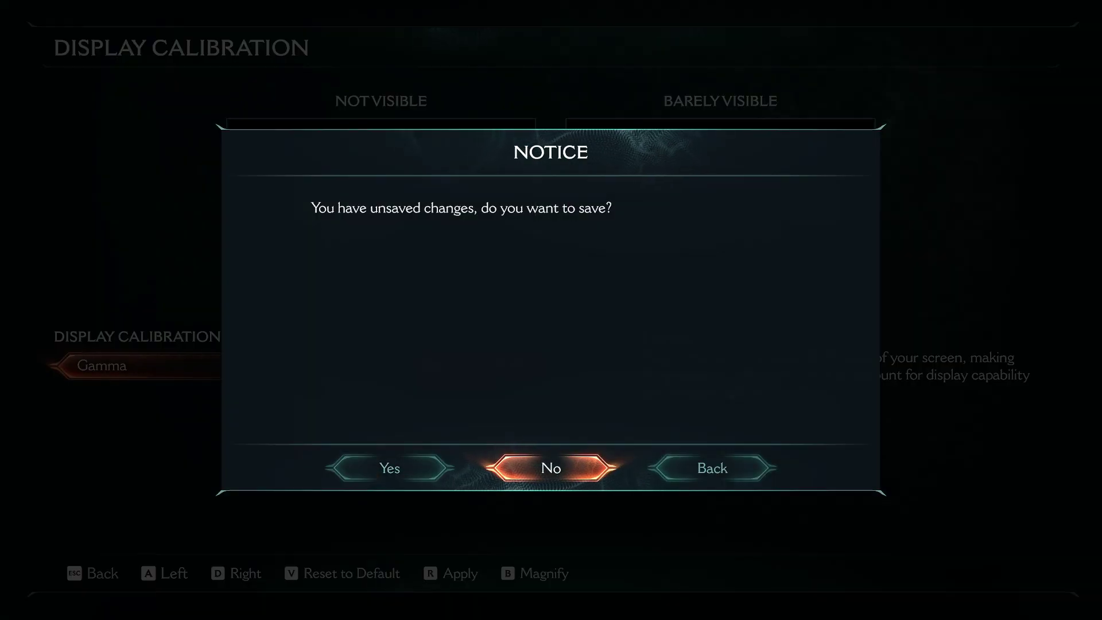
key("Return")
key("Down")
key("Down")
key("Down")
key("Down")
key("Down")
key("Down")
key("Down")
key("Down")
key("Down")
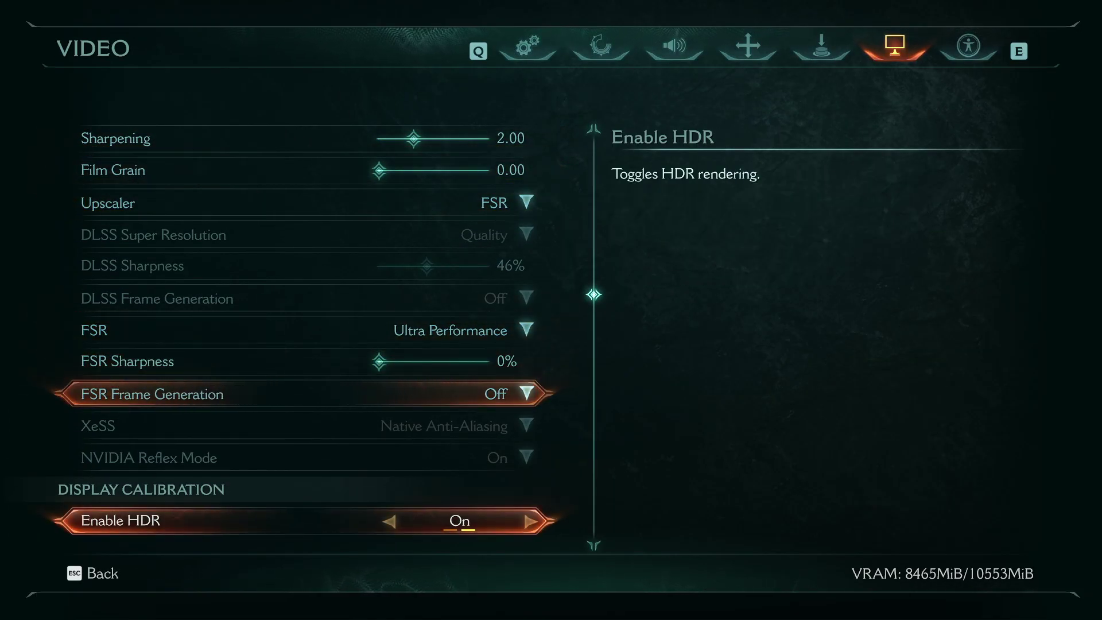
Change the Overall Quality preset from Custom to Ultra Nightmare.
key("Down")
key("Down")
key("Down")
key("Down")
key("Down")
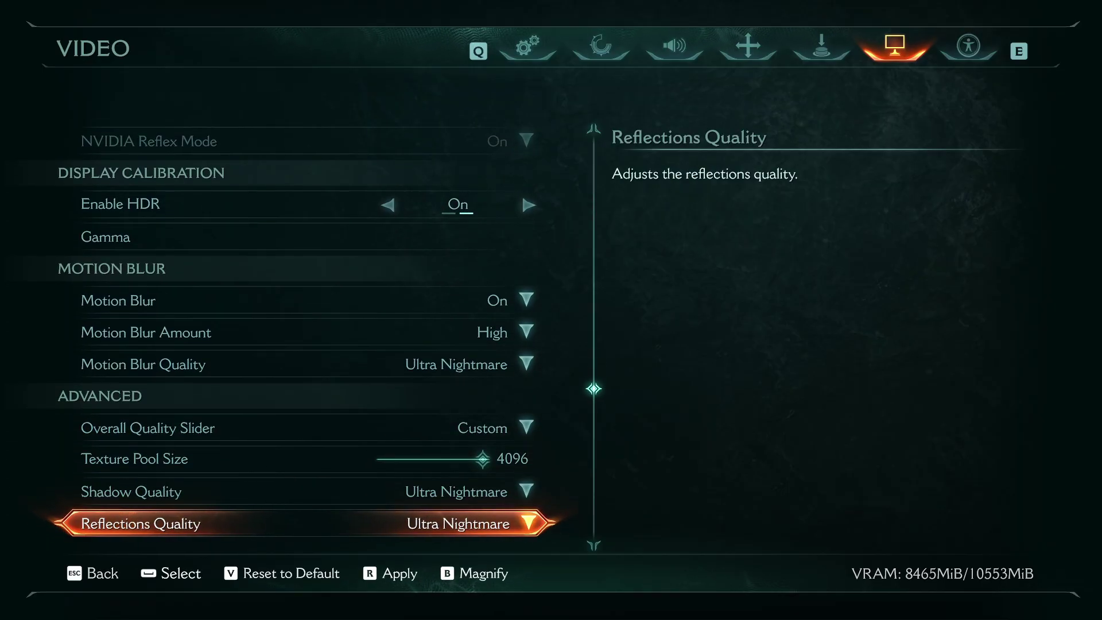
key("Down")
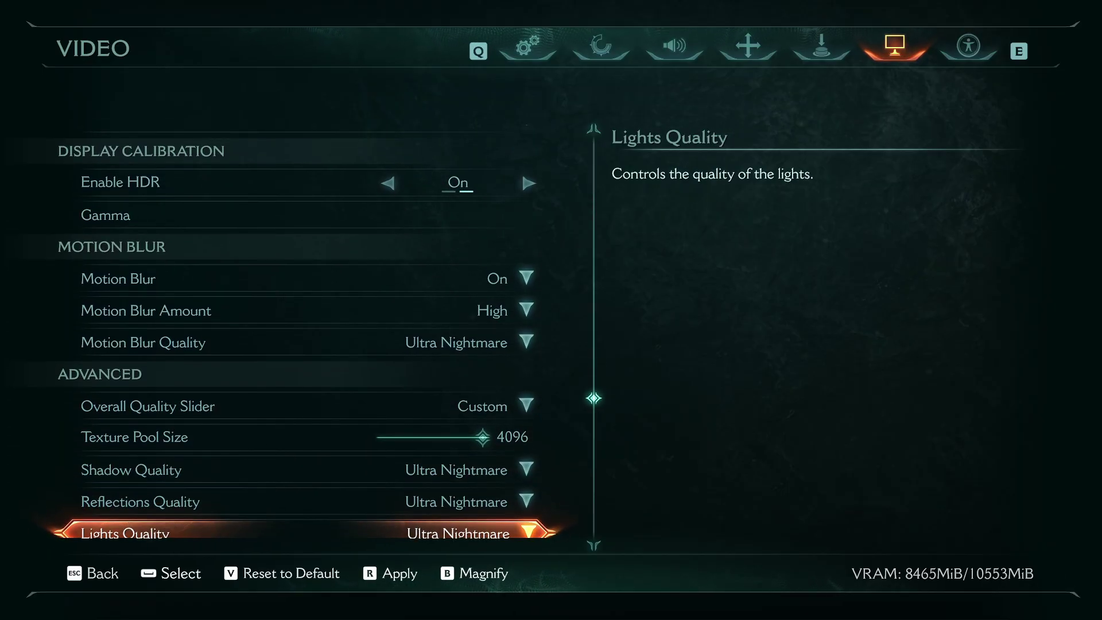
key("Up")
key("Up")
key("Up")
key("Up")
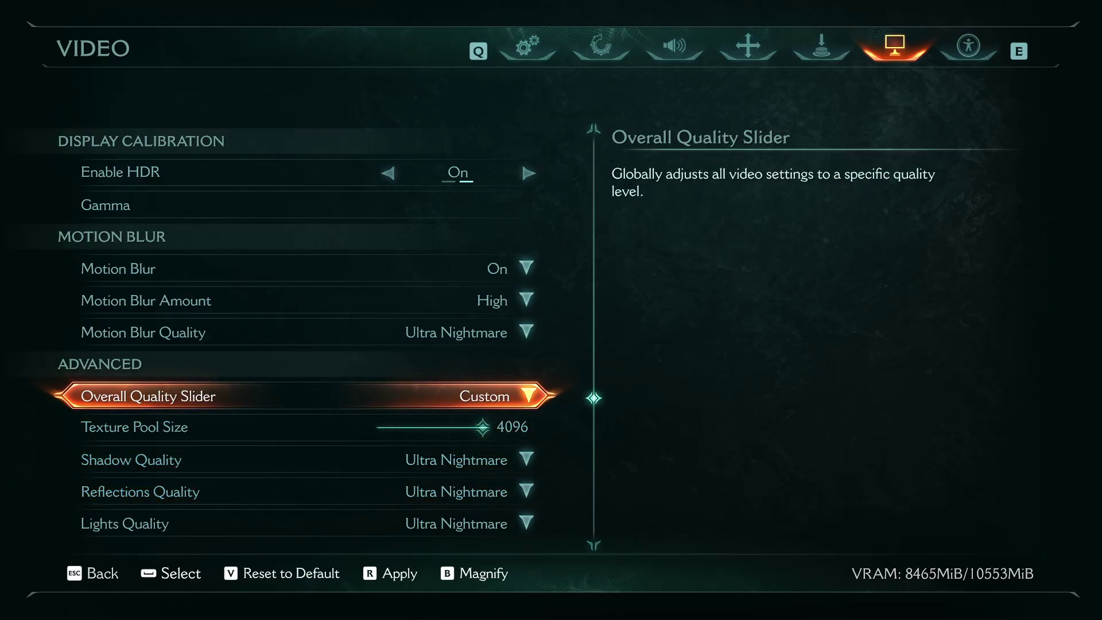
key("Return")
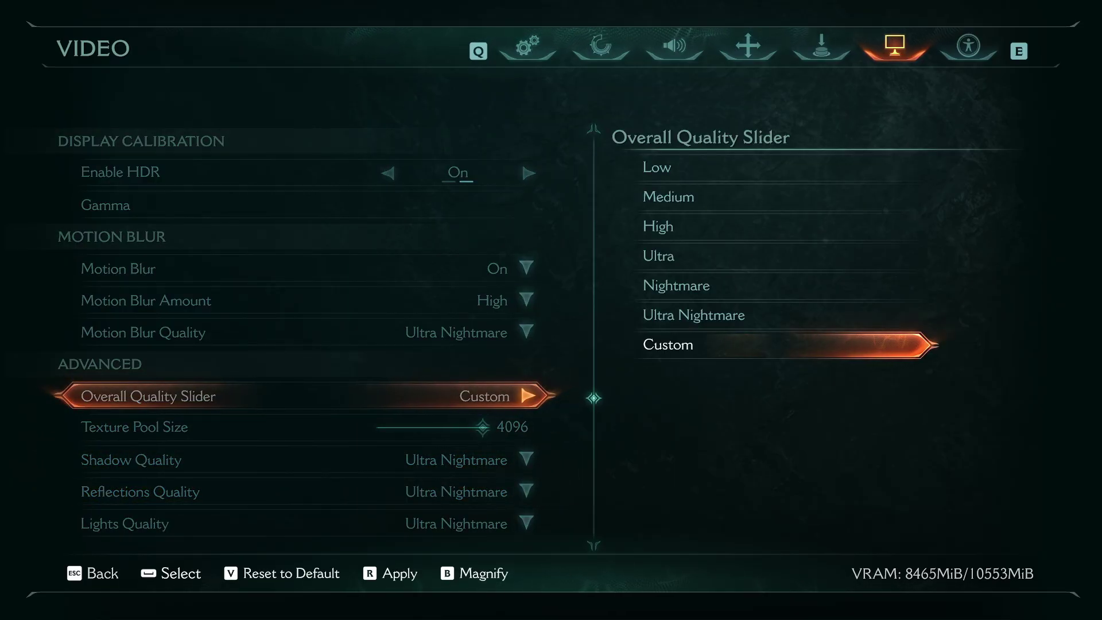
key("Up")
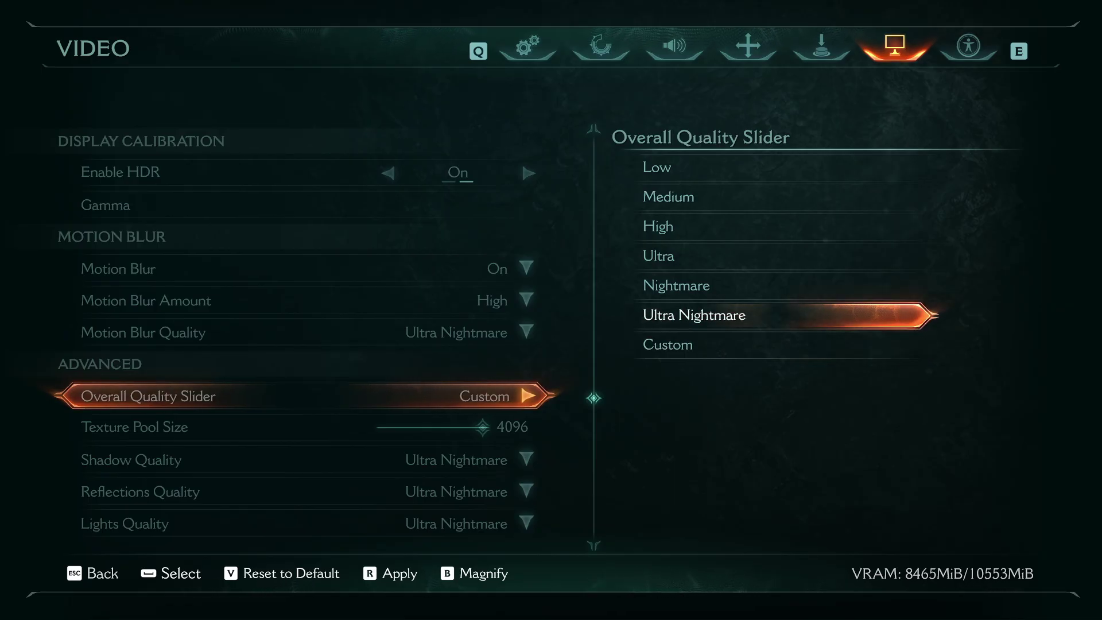
key("Up")
key("Up")
key("Up")
key("Up")
key("Up")
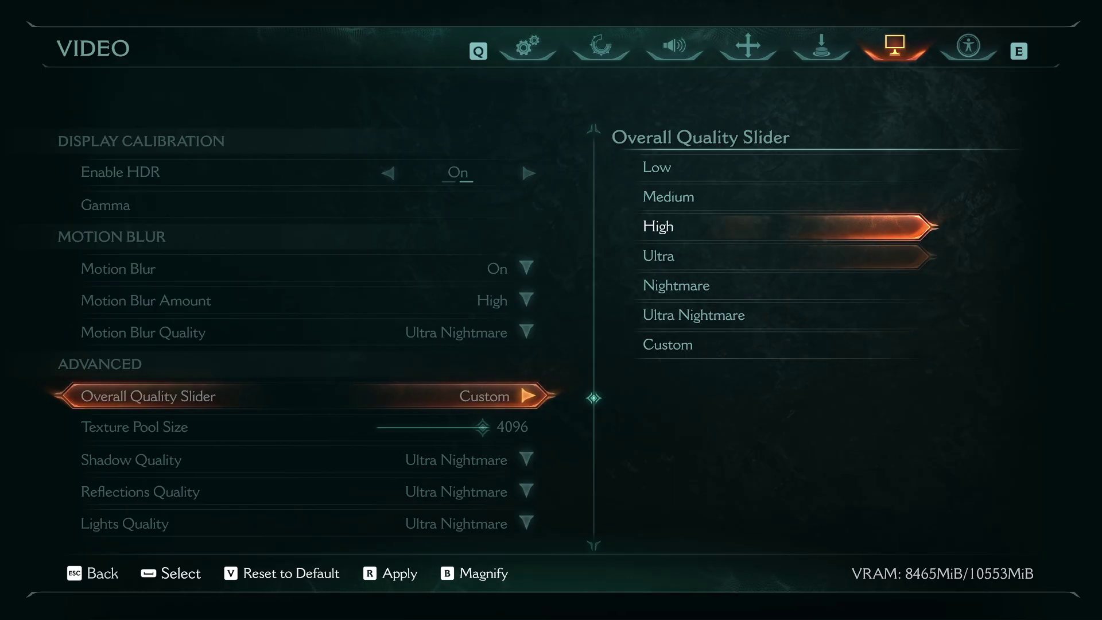
key("Up")
key("Down")
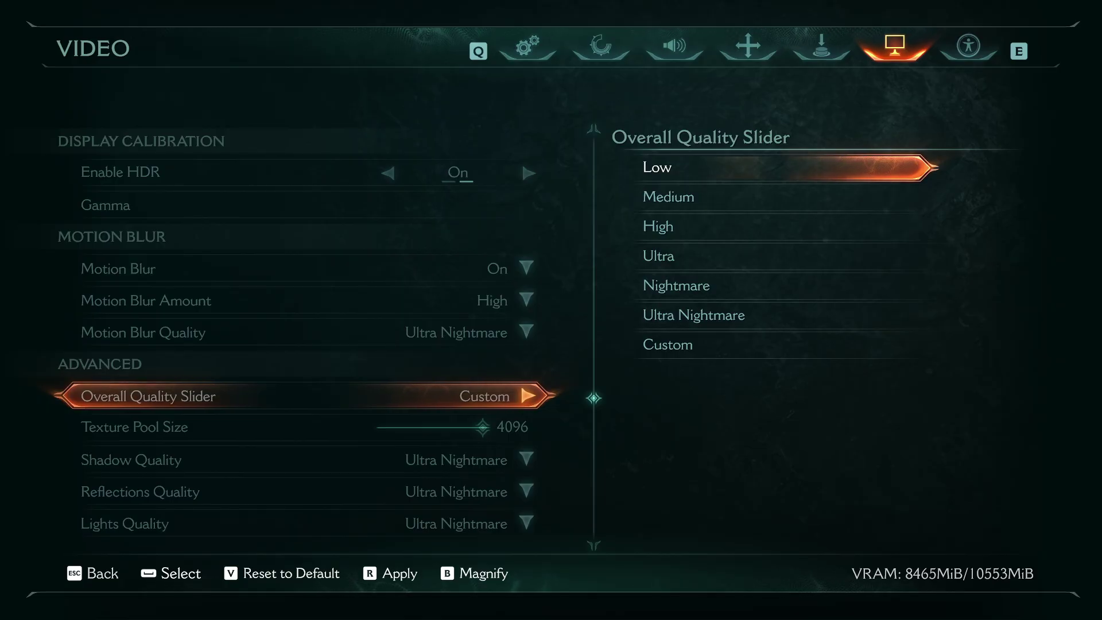
key("Down")
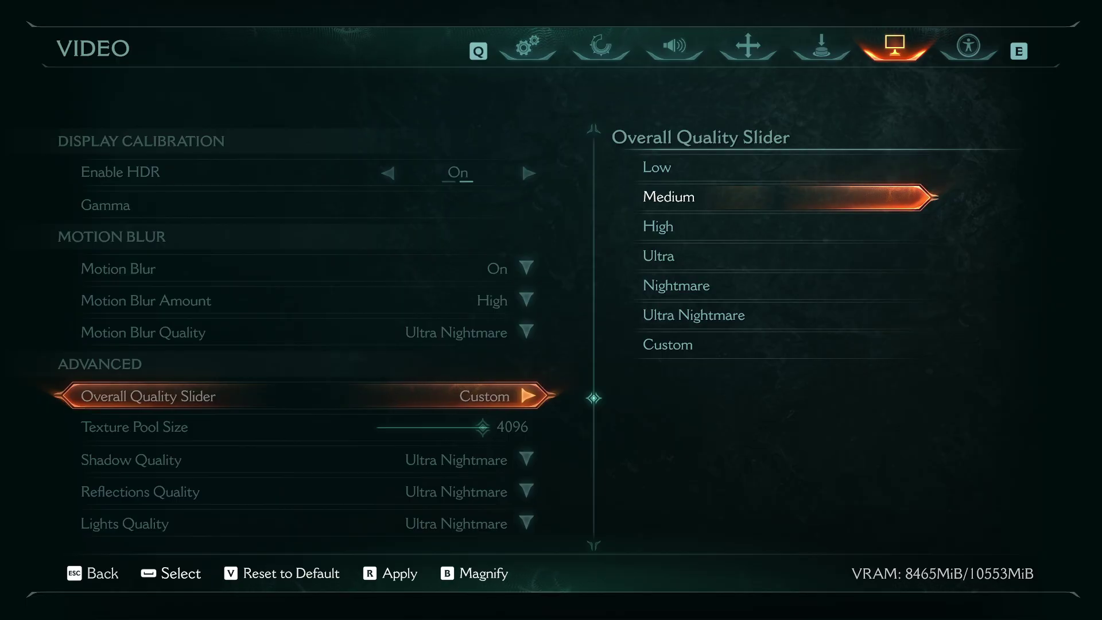
key("Down")
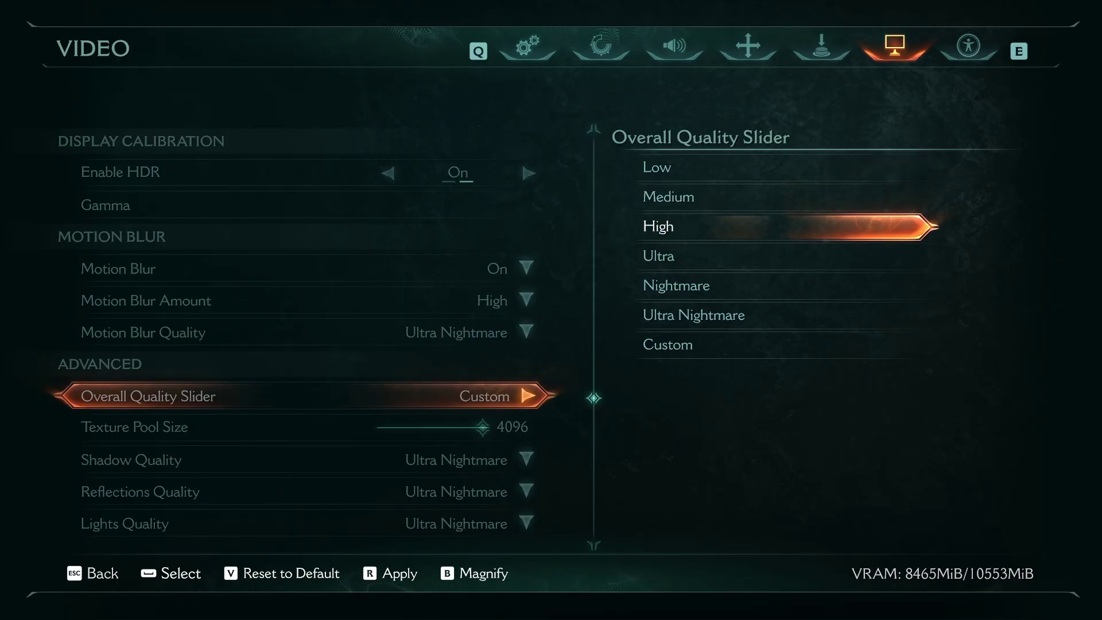
key("Down")
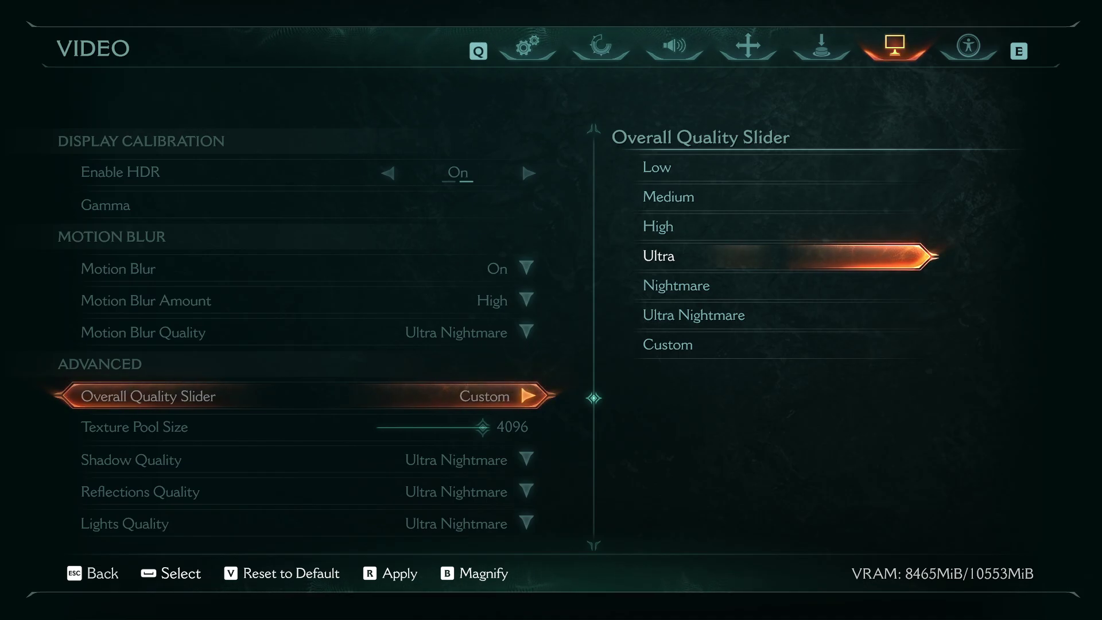
key("Down")
key("Down")
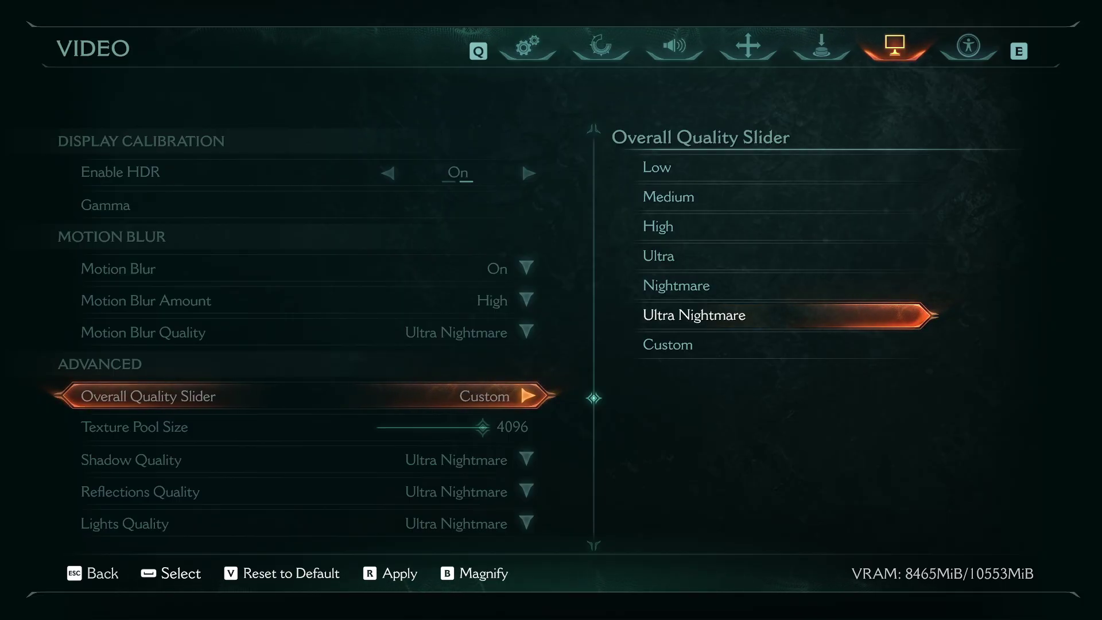
key("Return")
key("Down")
key("Down")
key("Down")
key("Down")
key("Down")
key("Down")
key("Down")
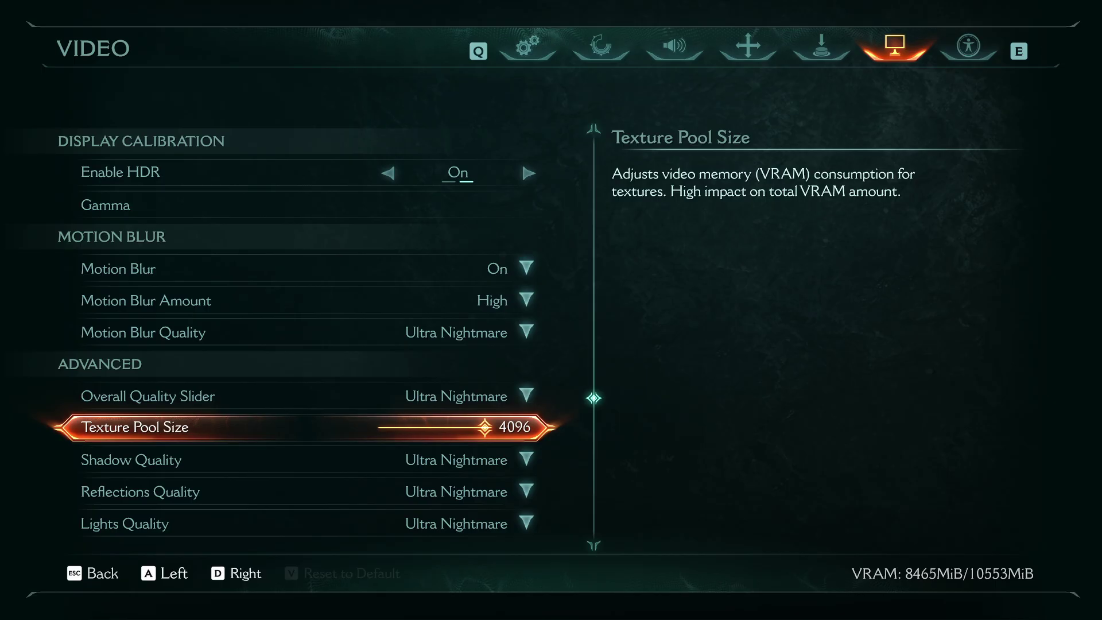
key("Up")
key("Up")
key("Up")
key("Up")
key("Up")
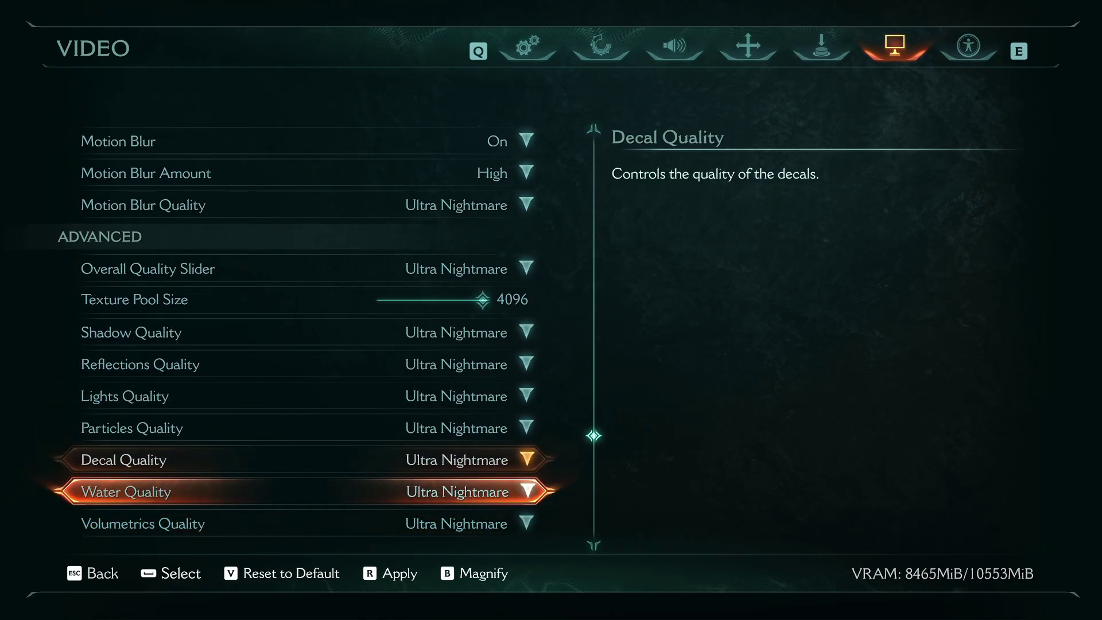
key("Down")
key("Down")
key("Down")
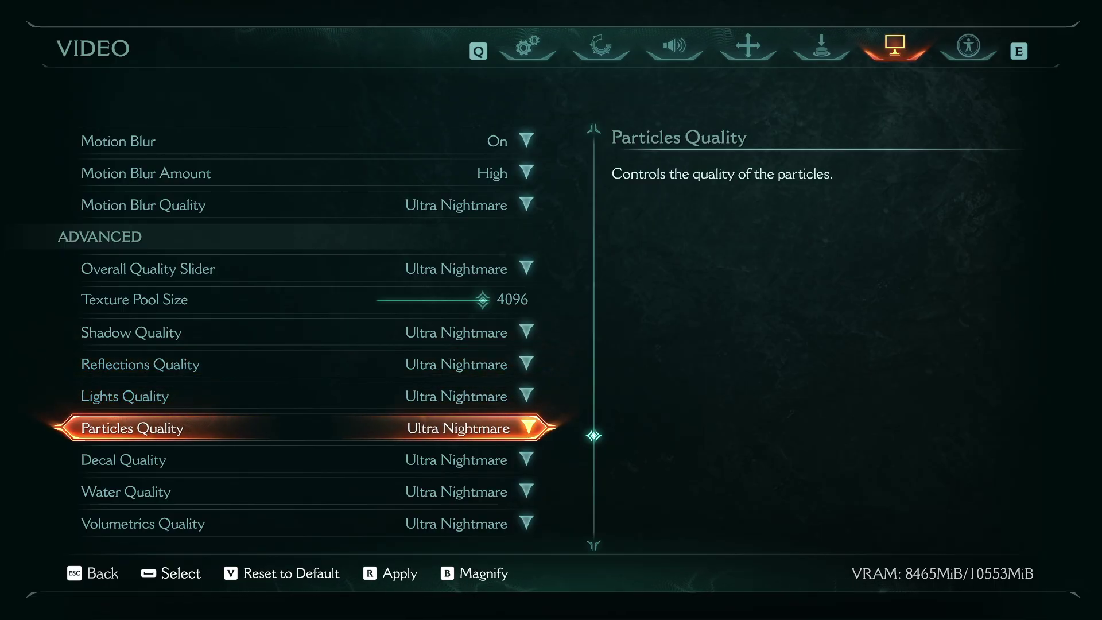
key("Down")
key("Down")
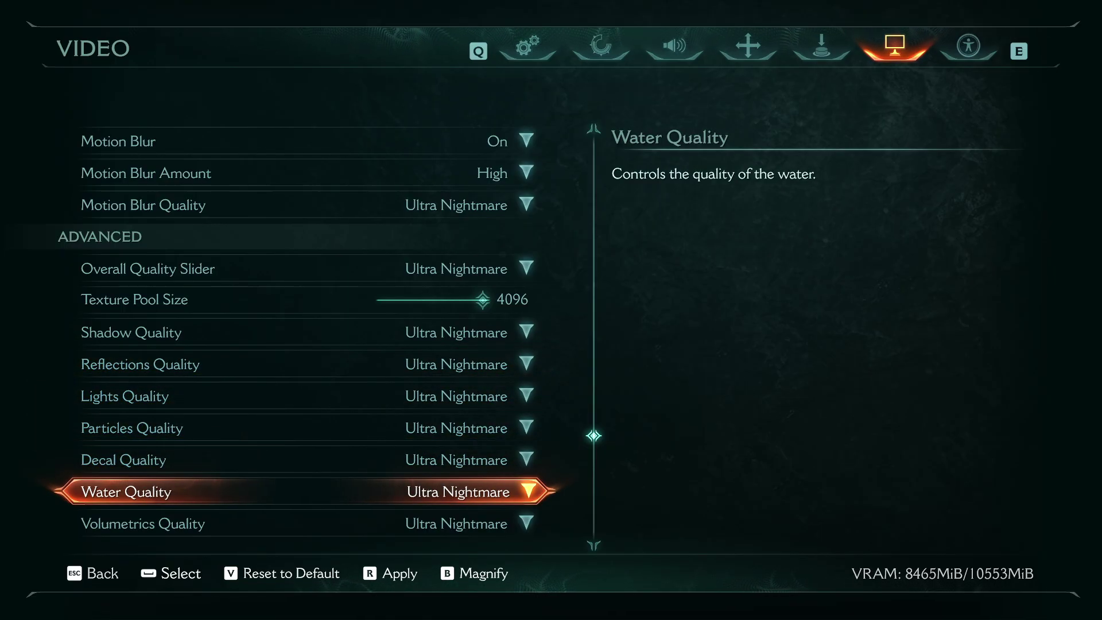
key("Down")
key("Down")
key("Down")
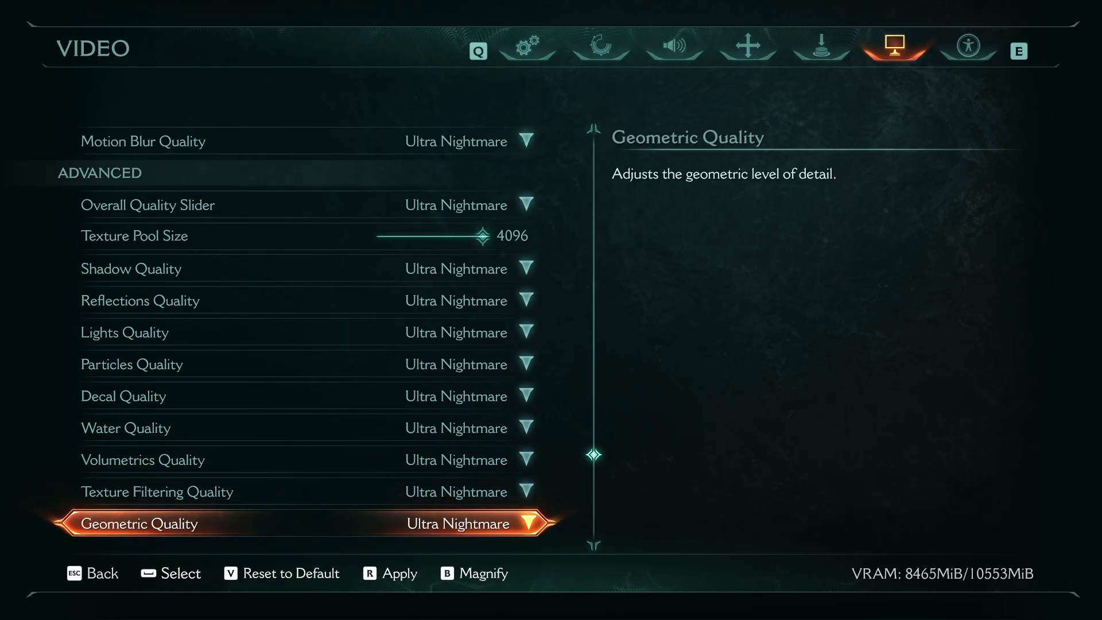
key("Up")
key("Down")
key("Down")
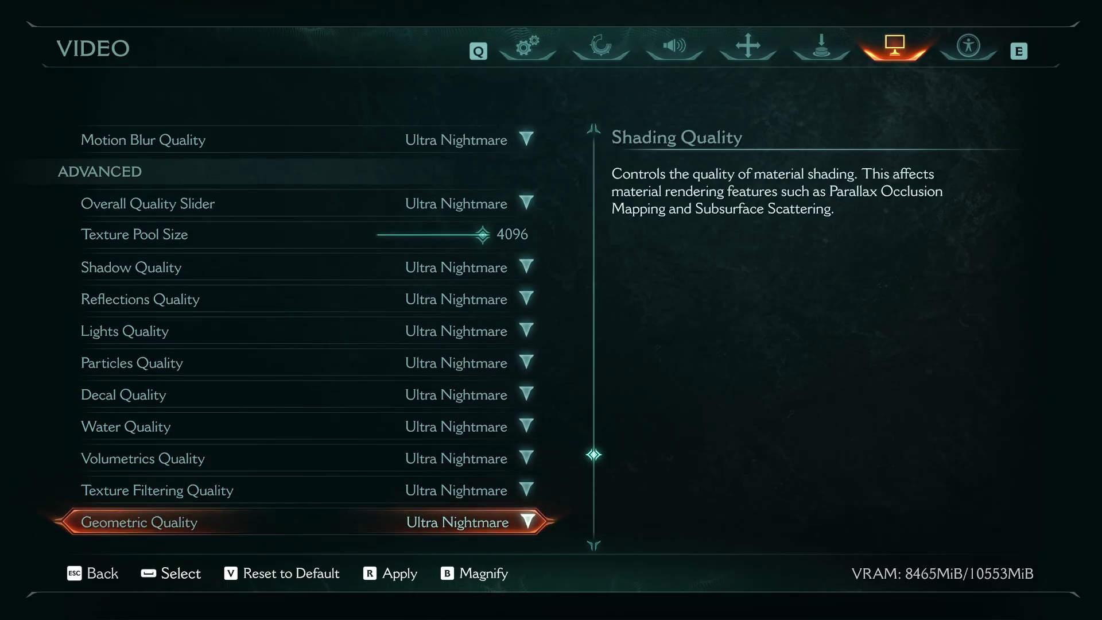
key("Up")
key("Down")
key("Down")
key("Down")
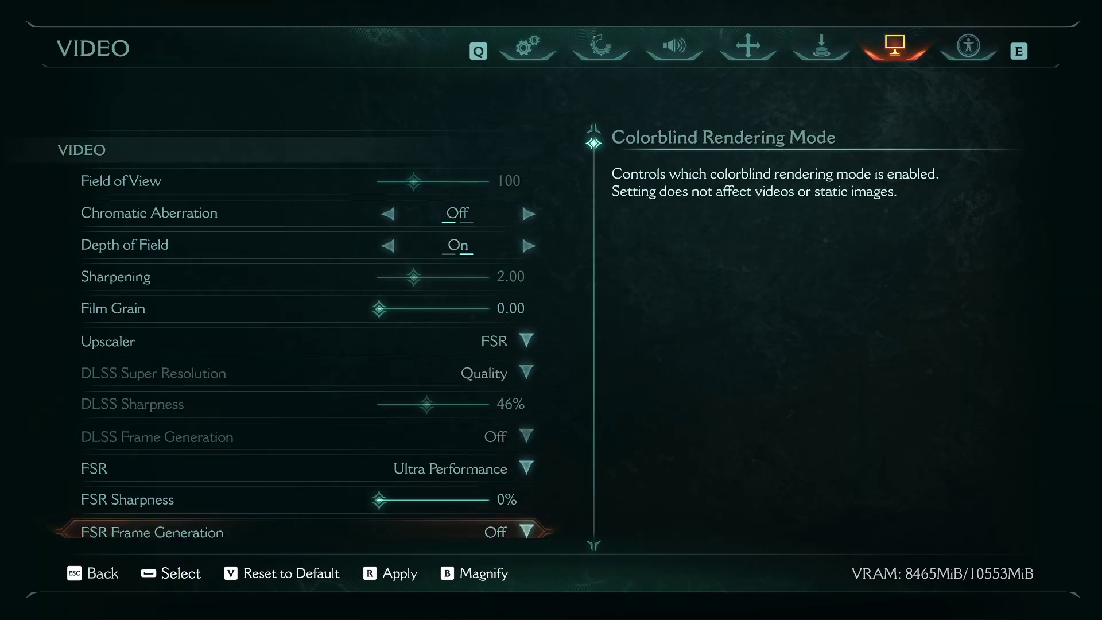
key("Up")
key("Up")
key("Down")
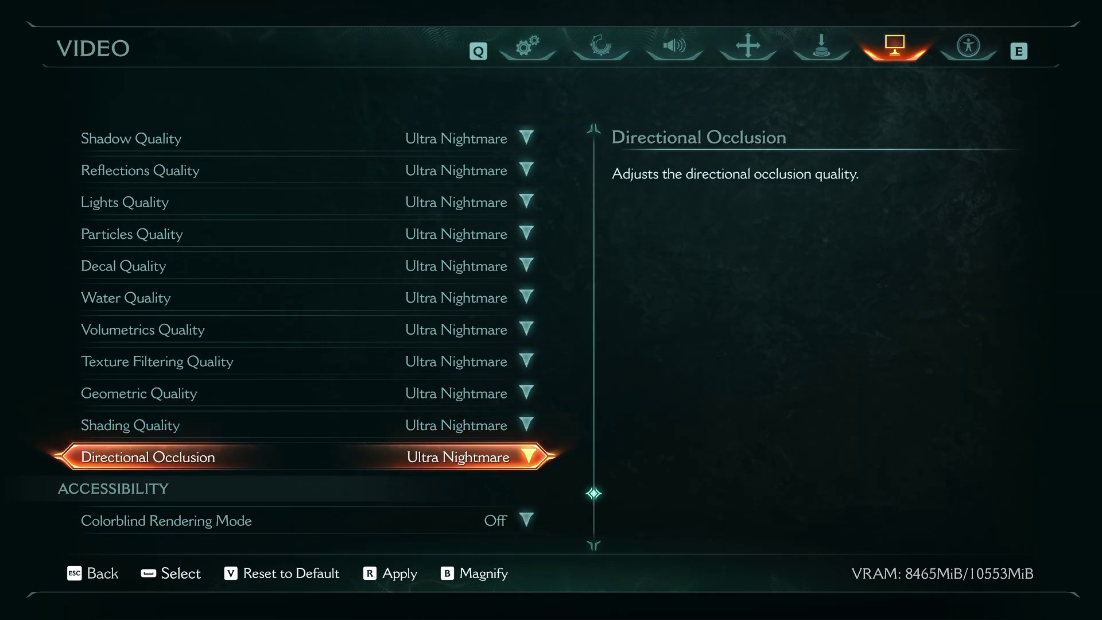